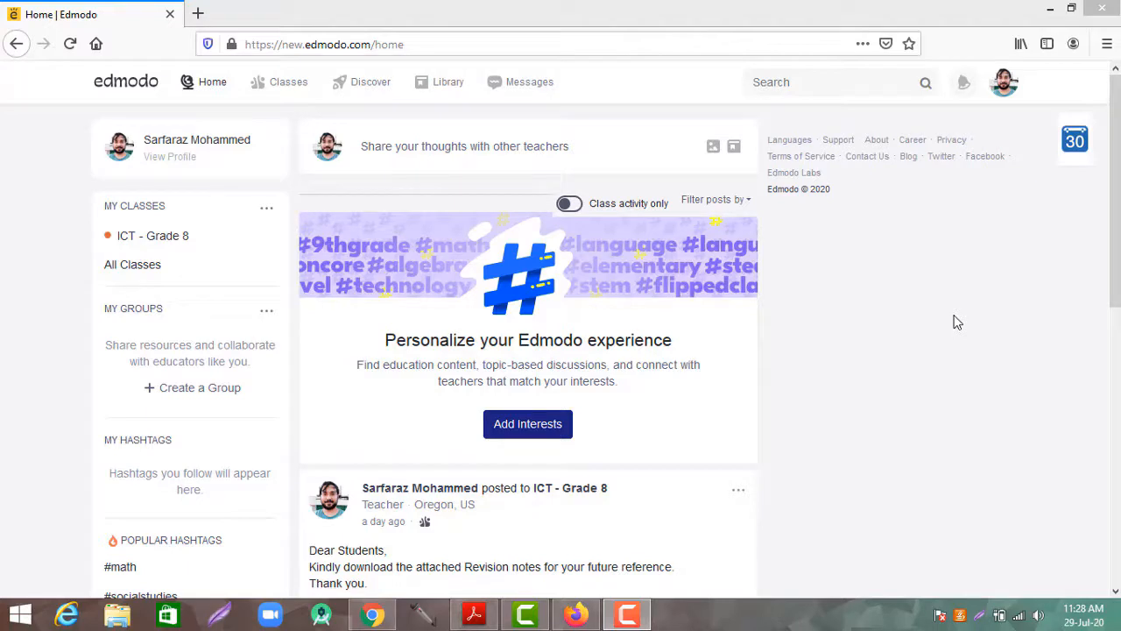
Open the ICT - Grade 8 class and view its options for creating a quiz
left_click(184, 249)
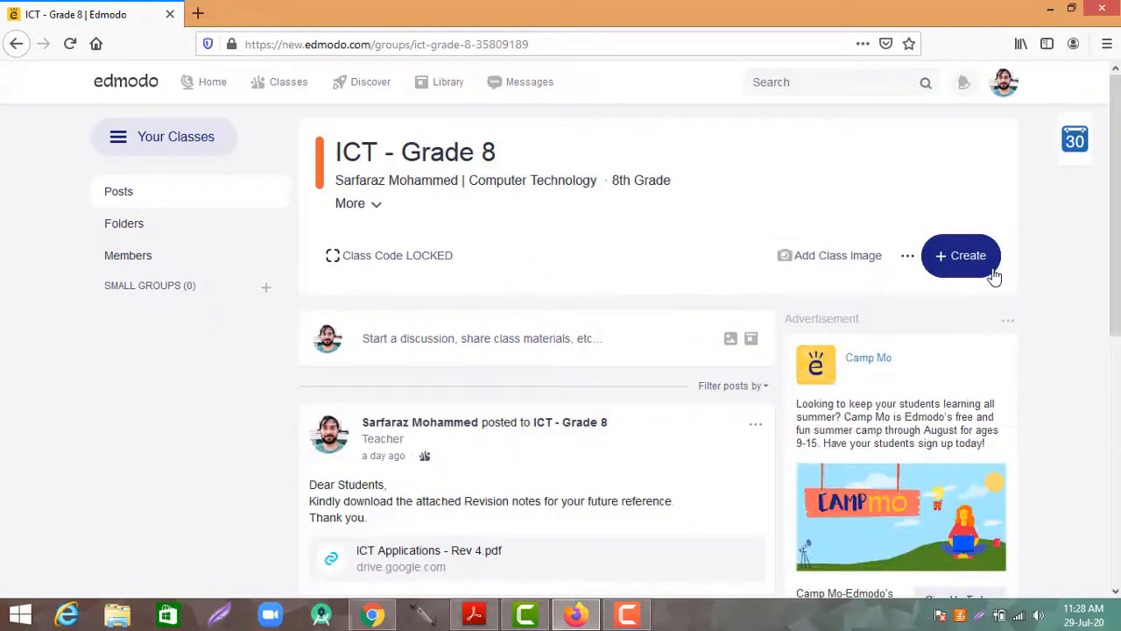
left_click(974, 265)
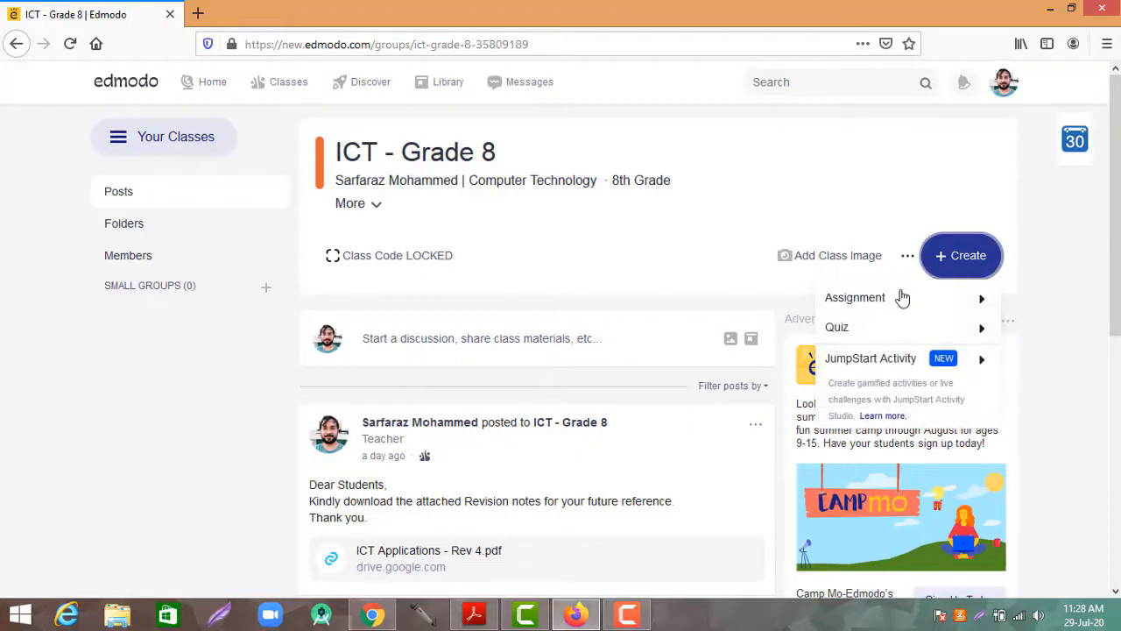
mouse_move(895, 300)
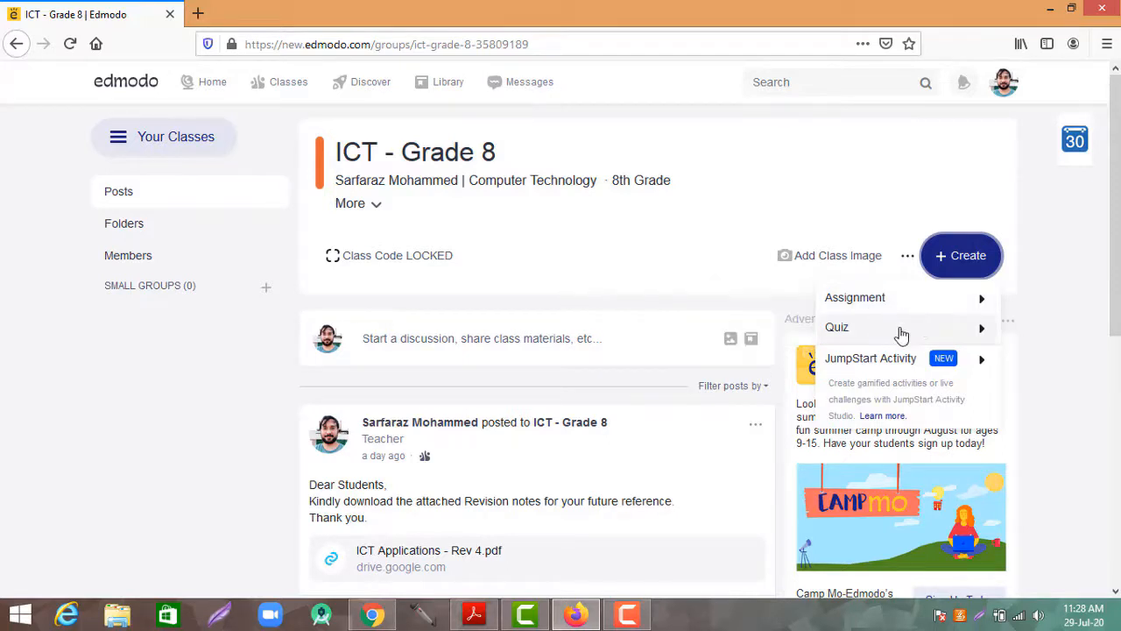
mouse_move(882, 366)
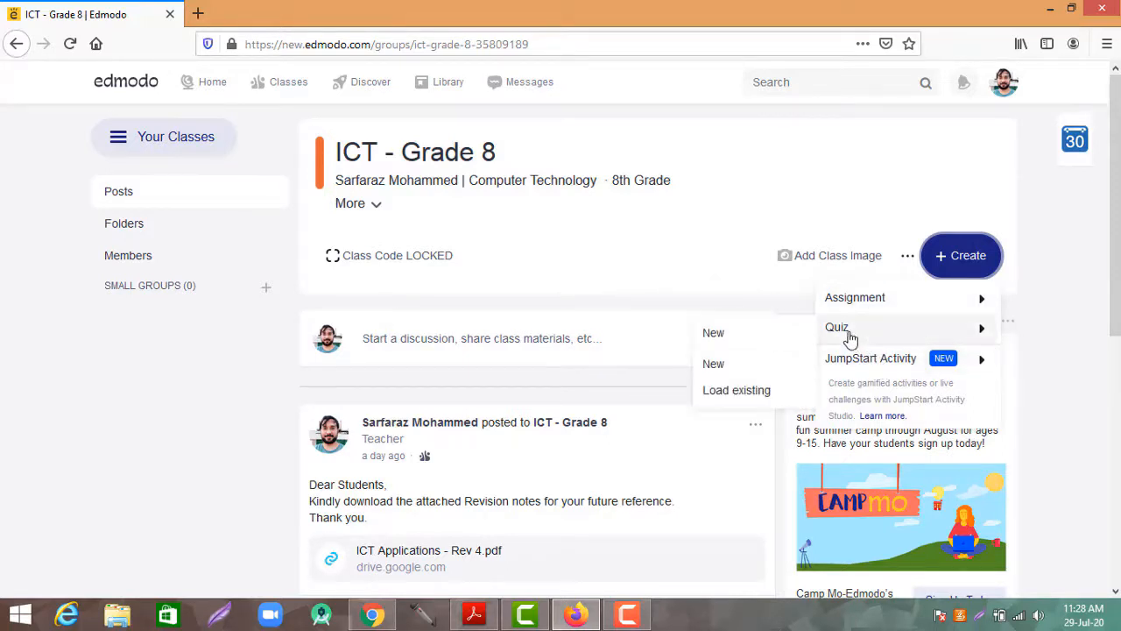
mouse_move(848, 333)
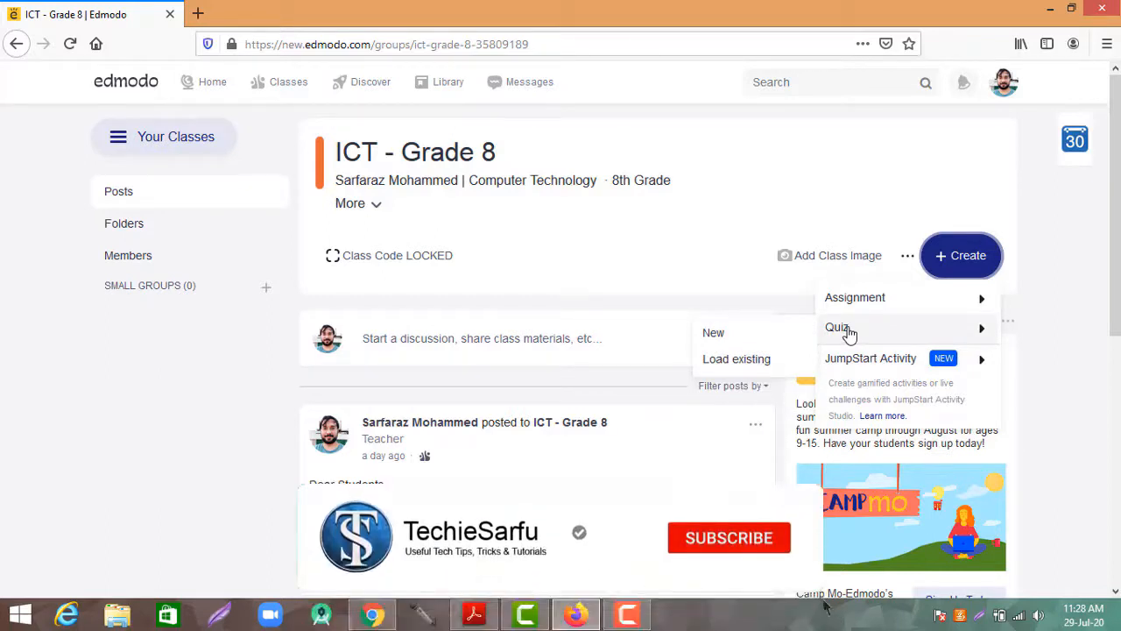
left_click(214, 392)
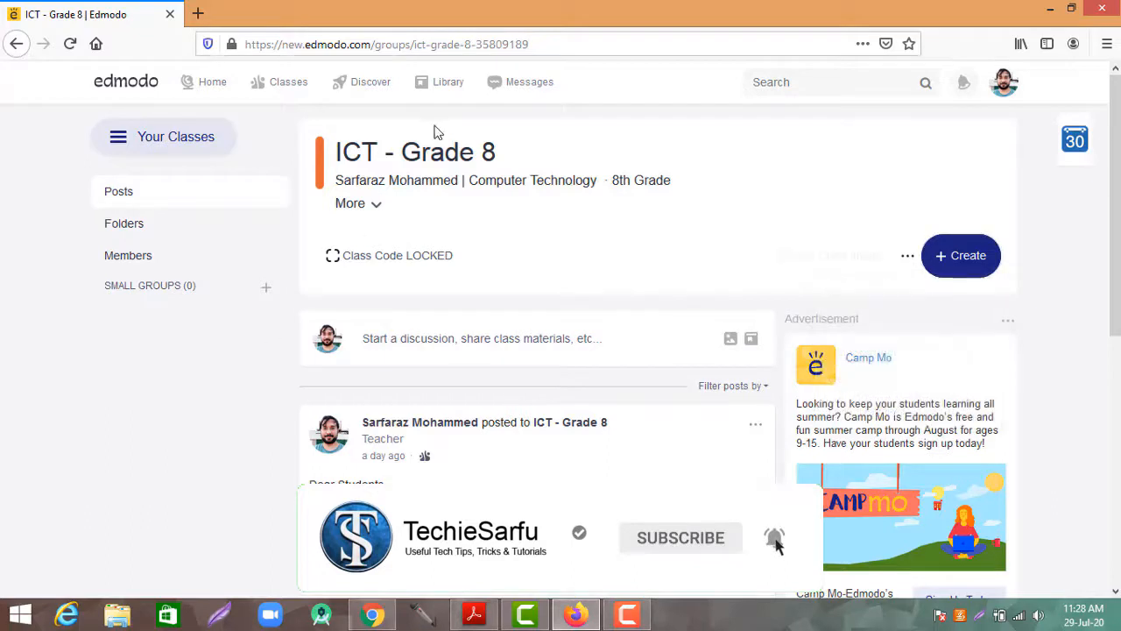
Create a new quiz from the My Quizzes folder in the Library
left_click(448, 82)
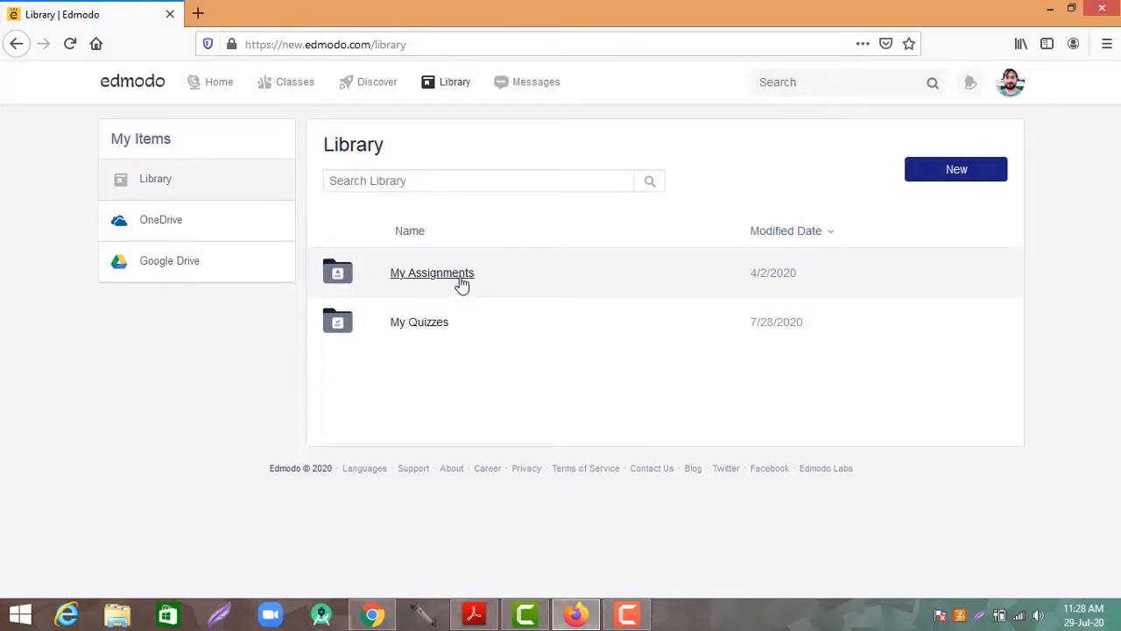
left_click(425, 324)
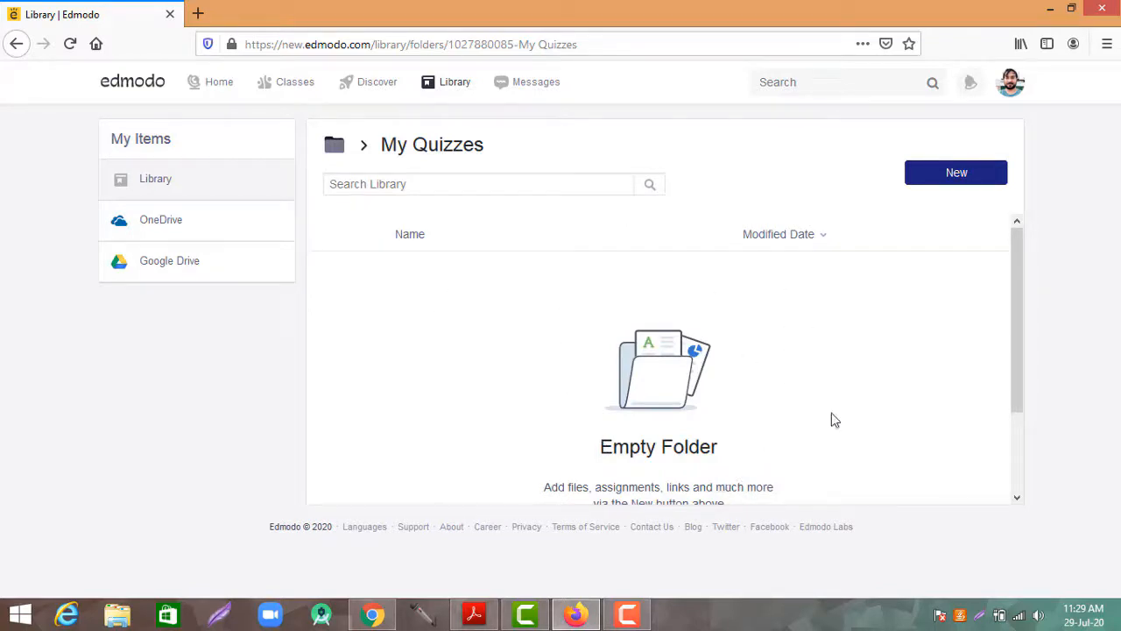
left_click(962, 177)
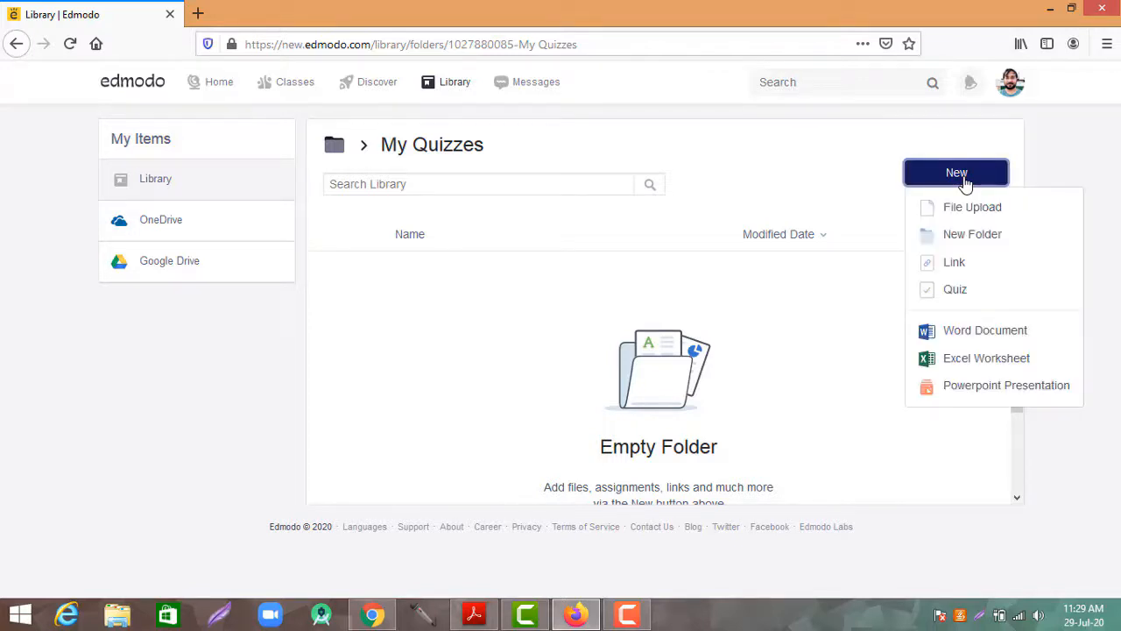
left_click(955, 296)
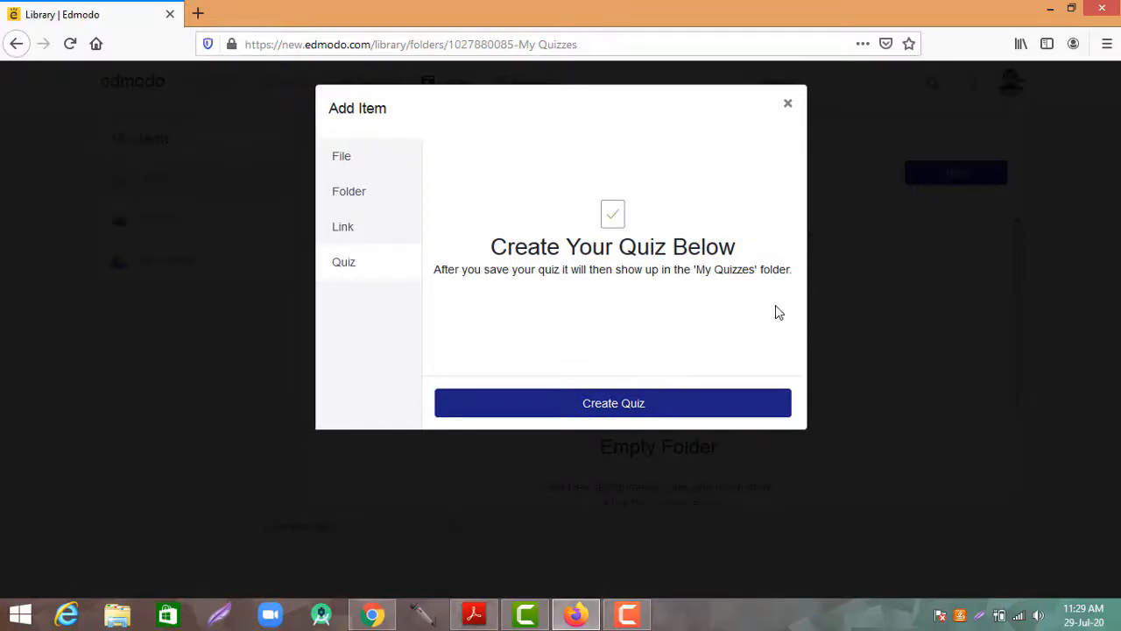
left_click(604, 409)
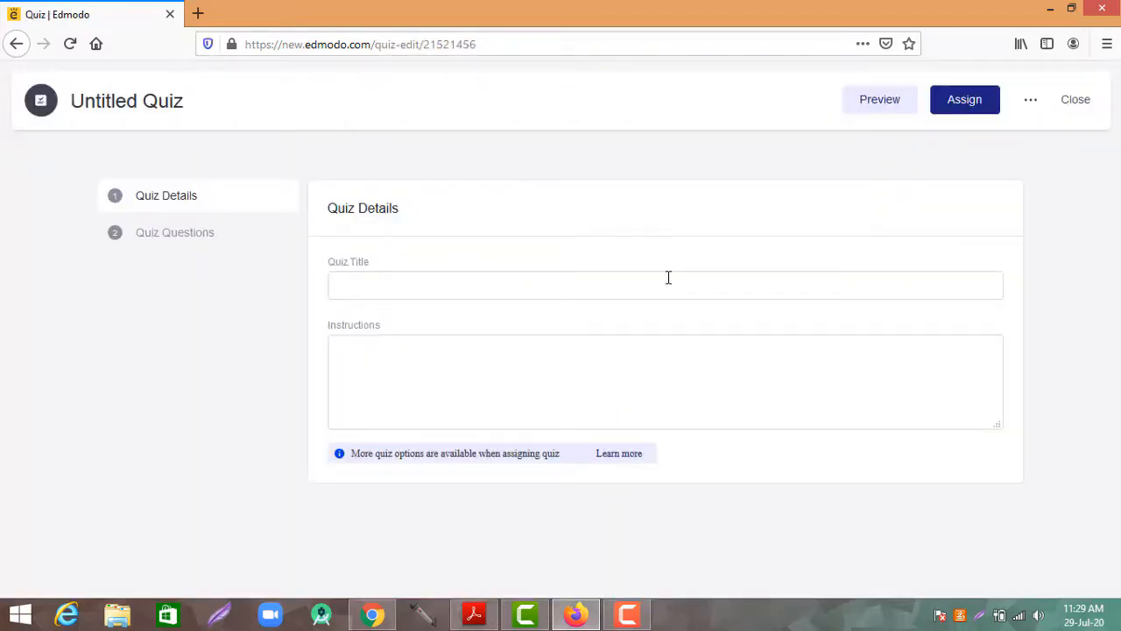
Title the quiz "INFORMATION & COMMUNICATION TECHNOLOGY" and enter the instructions "Quick online test for revision on ICT"
left_click(558, 286)
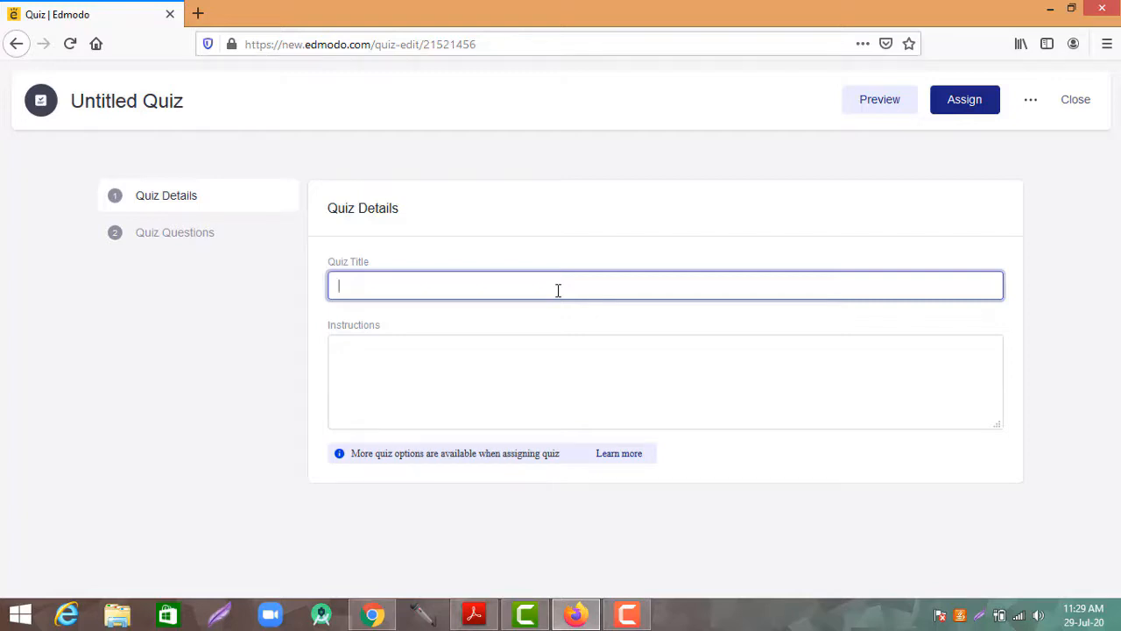
type("INFORMATION & COMMUNICATION TECHNOLOGY")
left_click(378, 354)
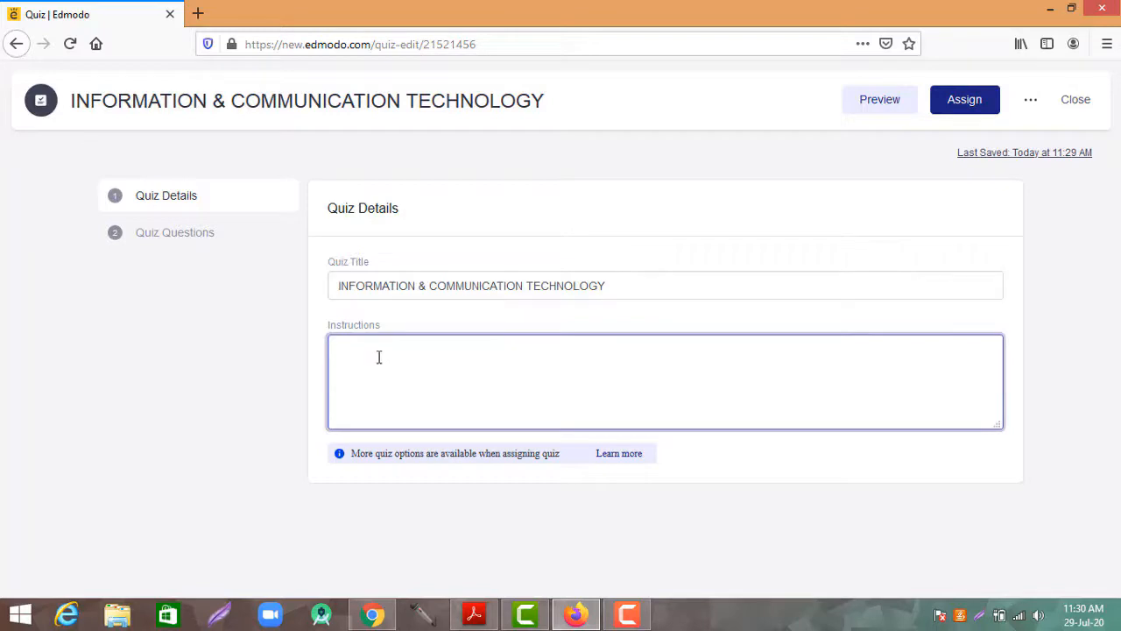
type("Quick online test for revision on ICT")
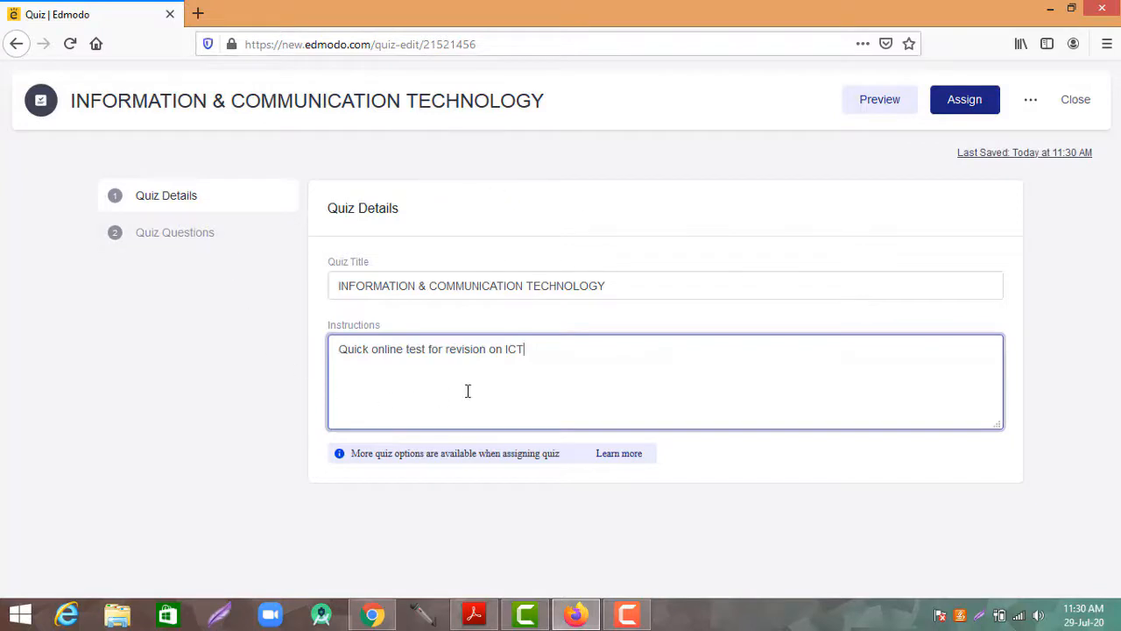
In the quiz questions, enter the first multiple-choice question as "The input device that reads the cheque number from the bank cheque."
left_click(175, 242)
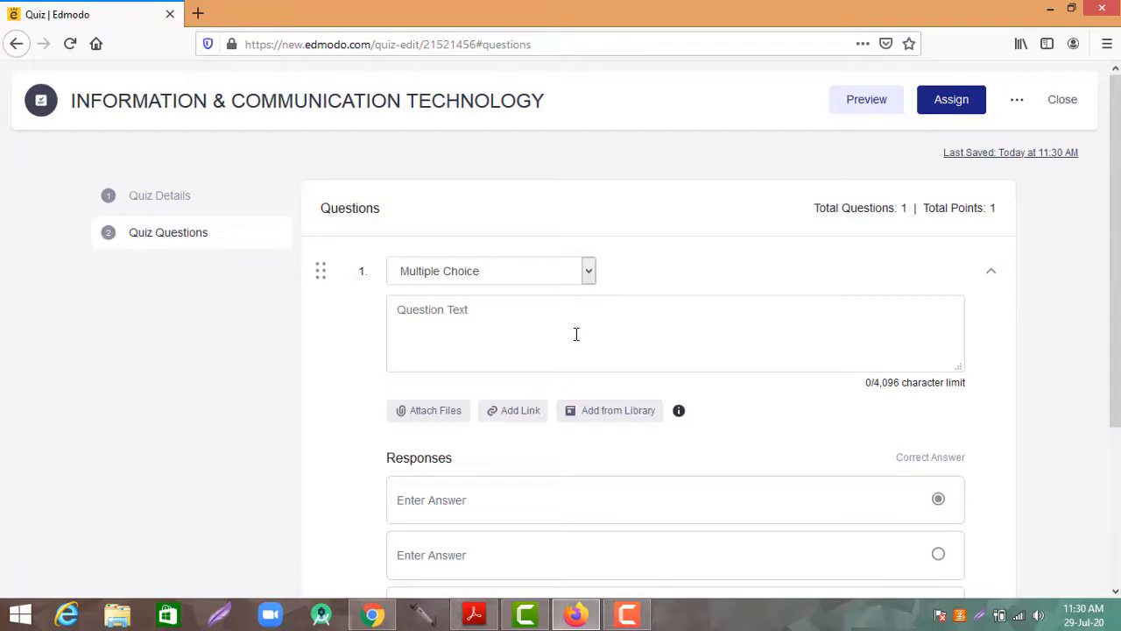
left_click(589, 275)
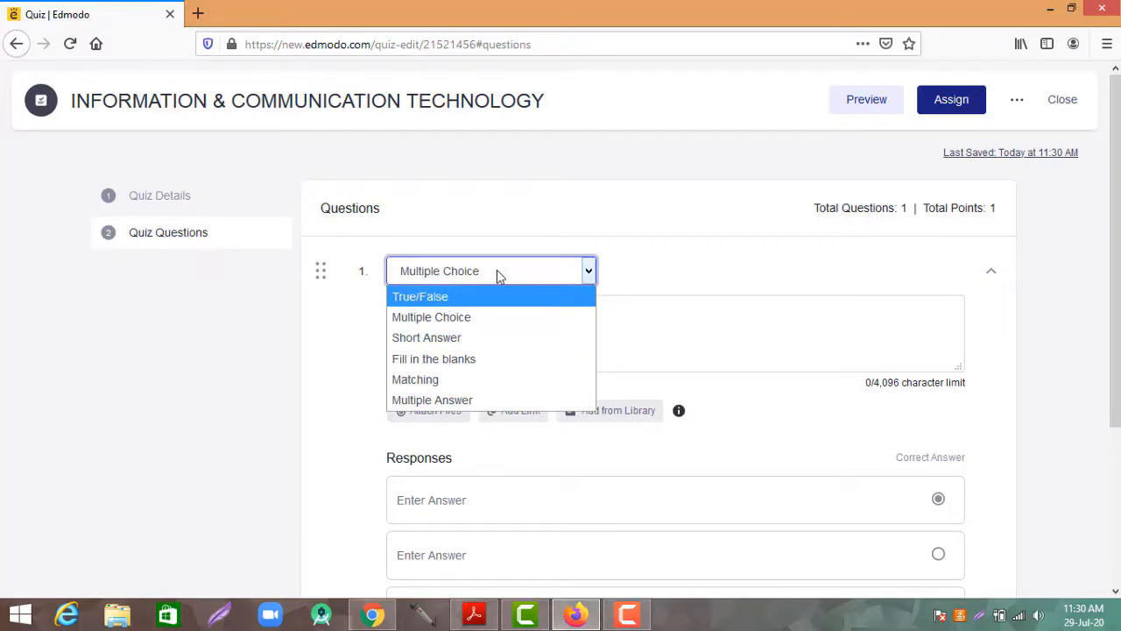
left_click(629, 273)
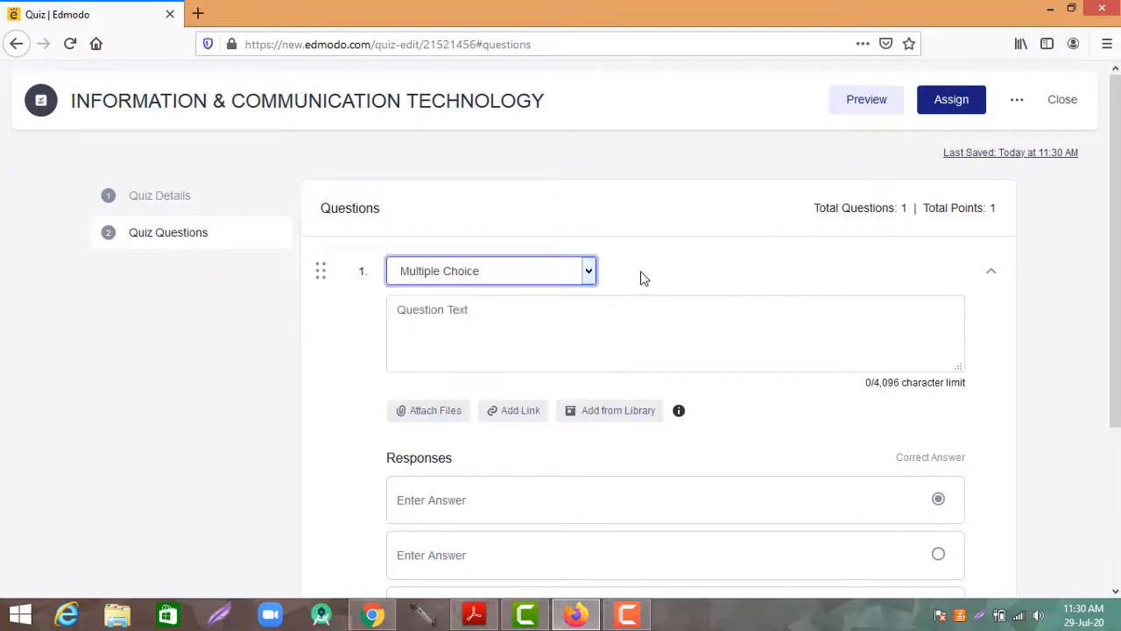
left_click(442, 309)
type("The input device that reads the cheque number from the bank cheque")
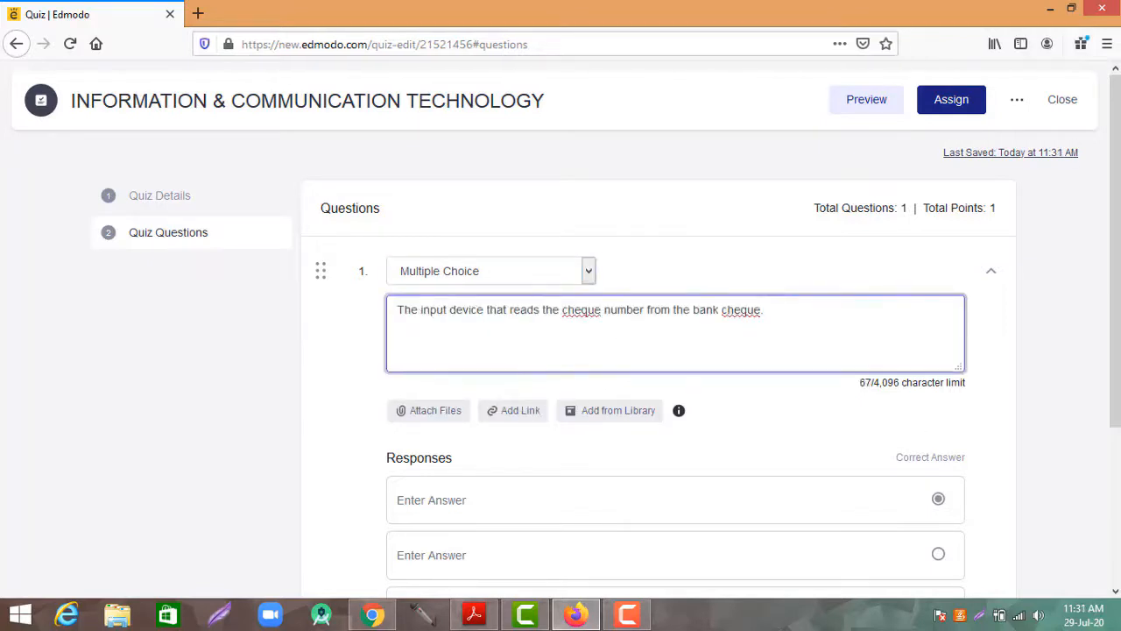
type(".")
Give question 1 four responses, OMR, OCR, MICR and MAGNETIC STRIPE, and mark MICR as the correct answer
left_click_drag(1117, 237, 1117, 321)
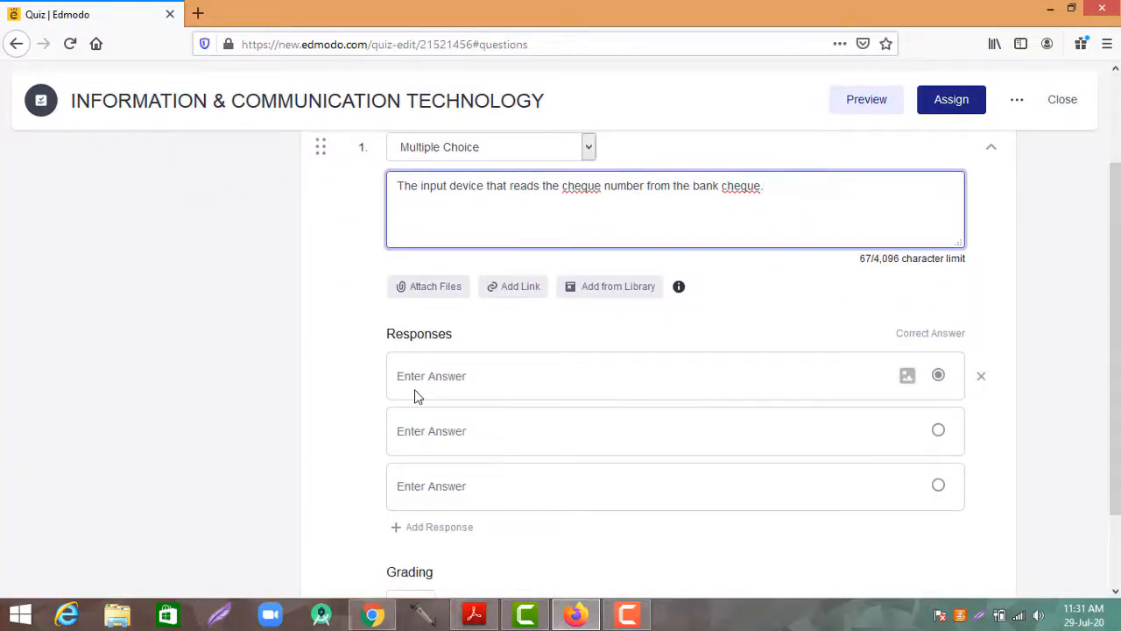
left_click(400, 531)
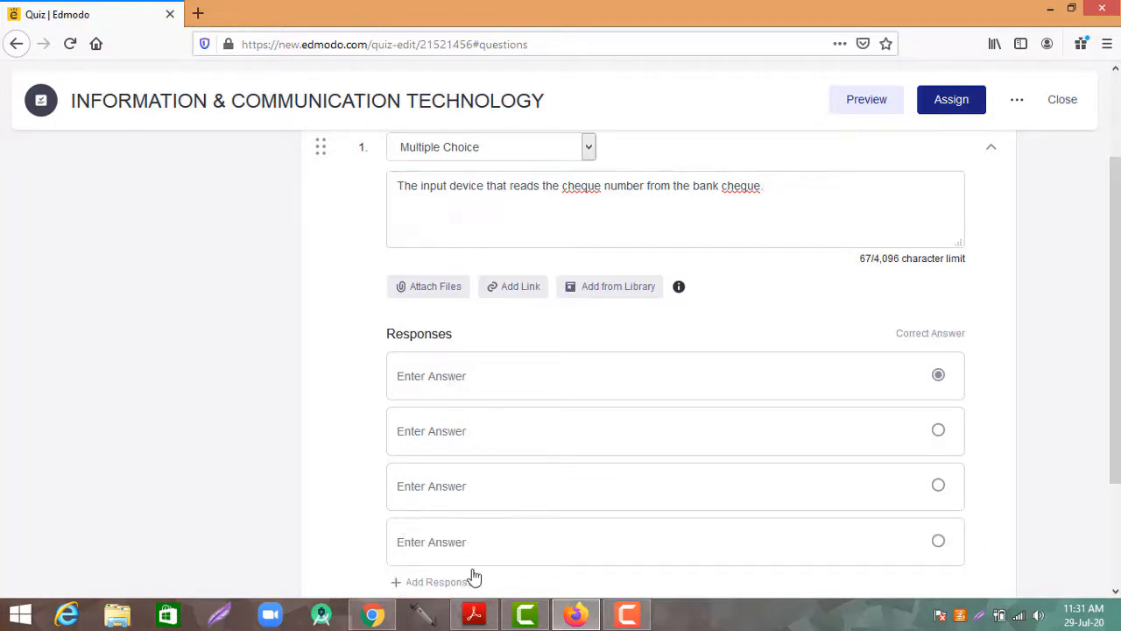
left_click(460, 375)
type("OMR")
left_click(444, 430)
type("OCR")
left_click(430, 484)
type("MICR")
left_click(418, 541)
type("MAGNETIC STRIPE")
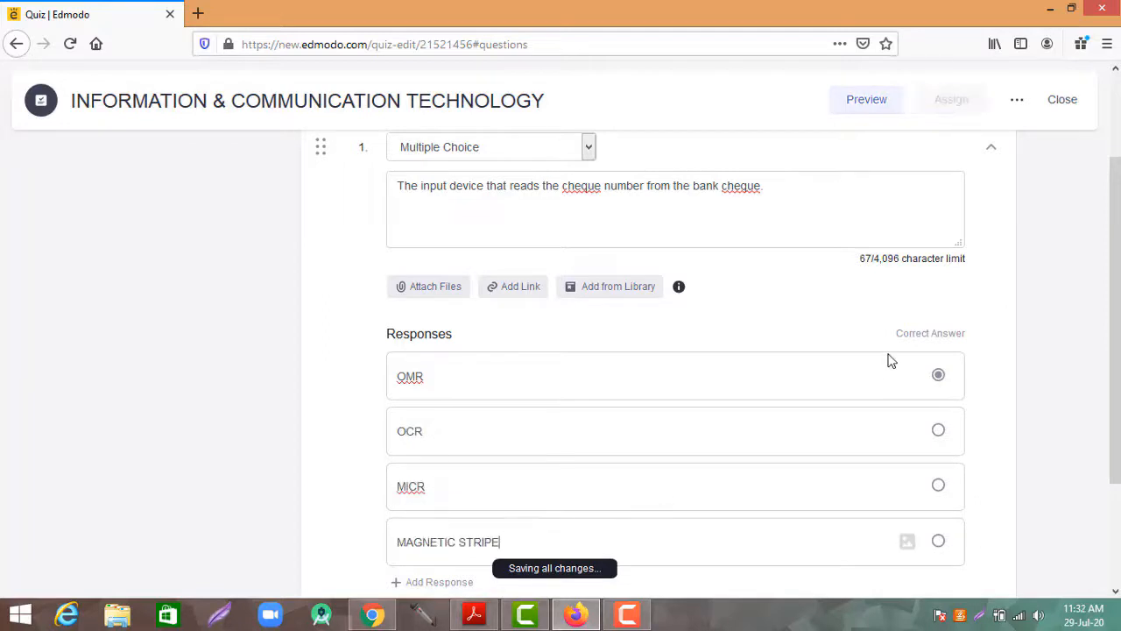
scroll(772, 547, "down", 1)
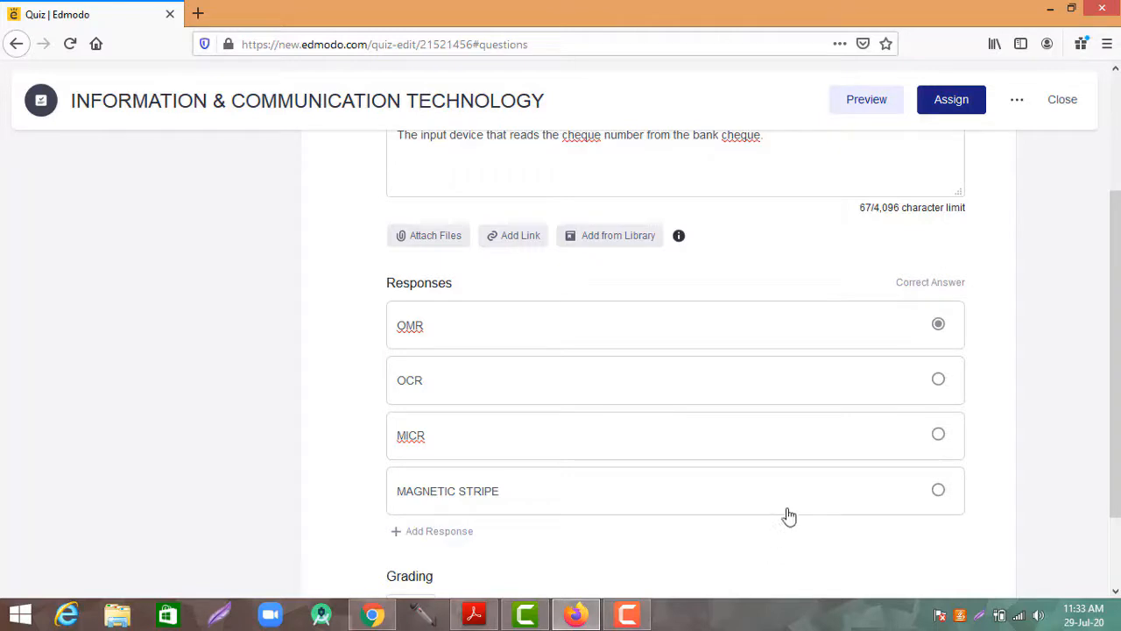
left_click(938, 436)
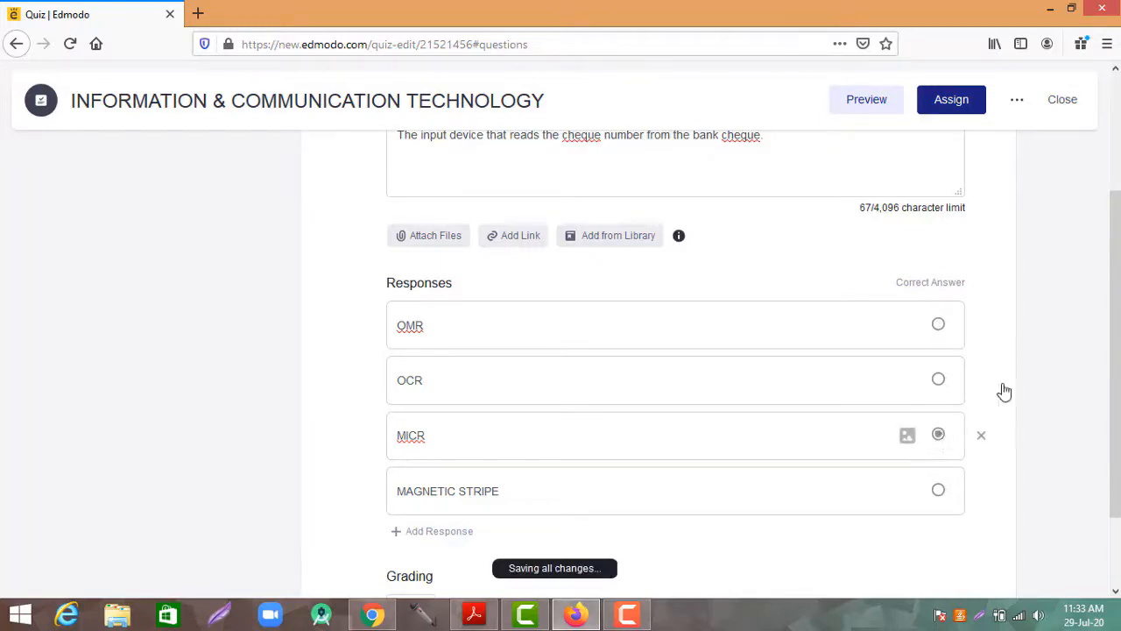
Add a second question of the True/False type with the text "The Router connects two LANs"
left_click_drag(1116, 348, 1114, 415)
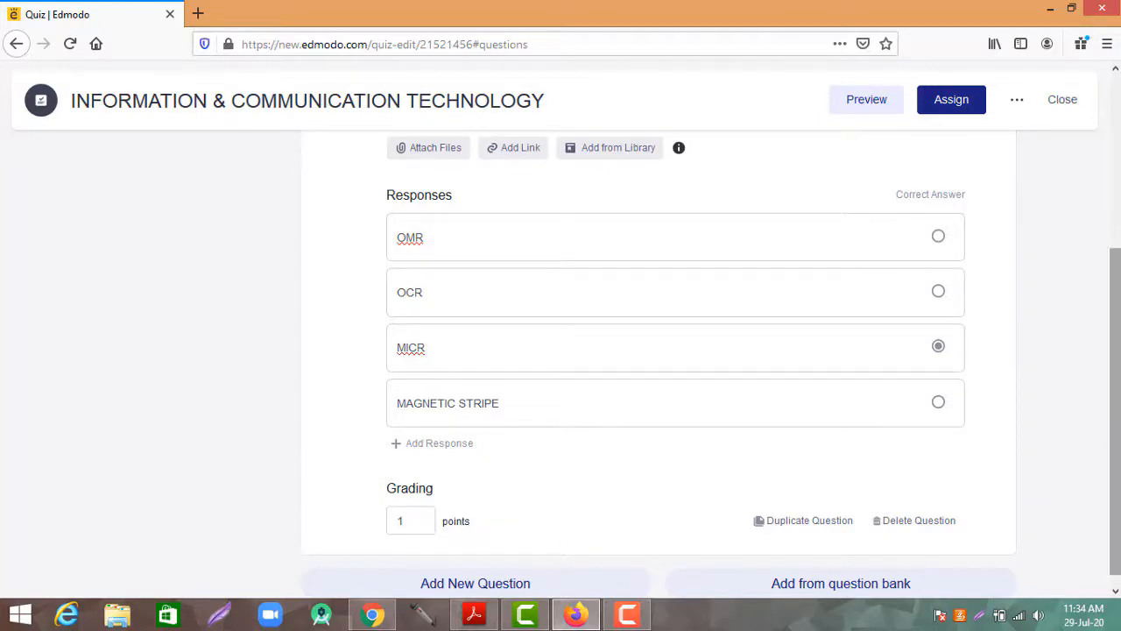
scroll(1119, 447, "down", 1)
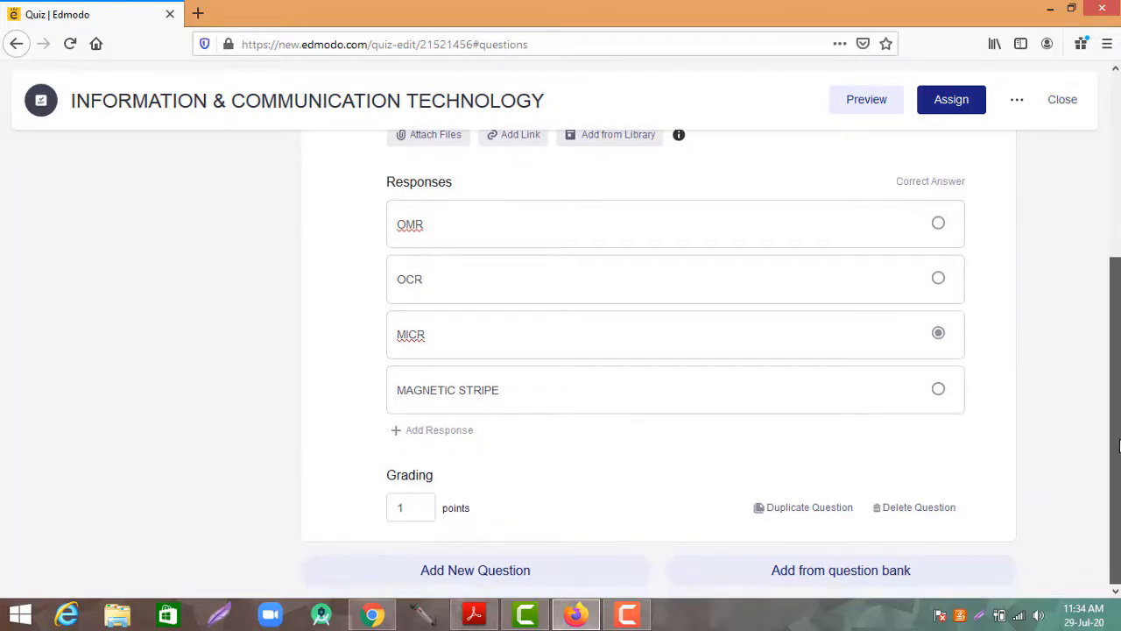
left_click(443, 571)
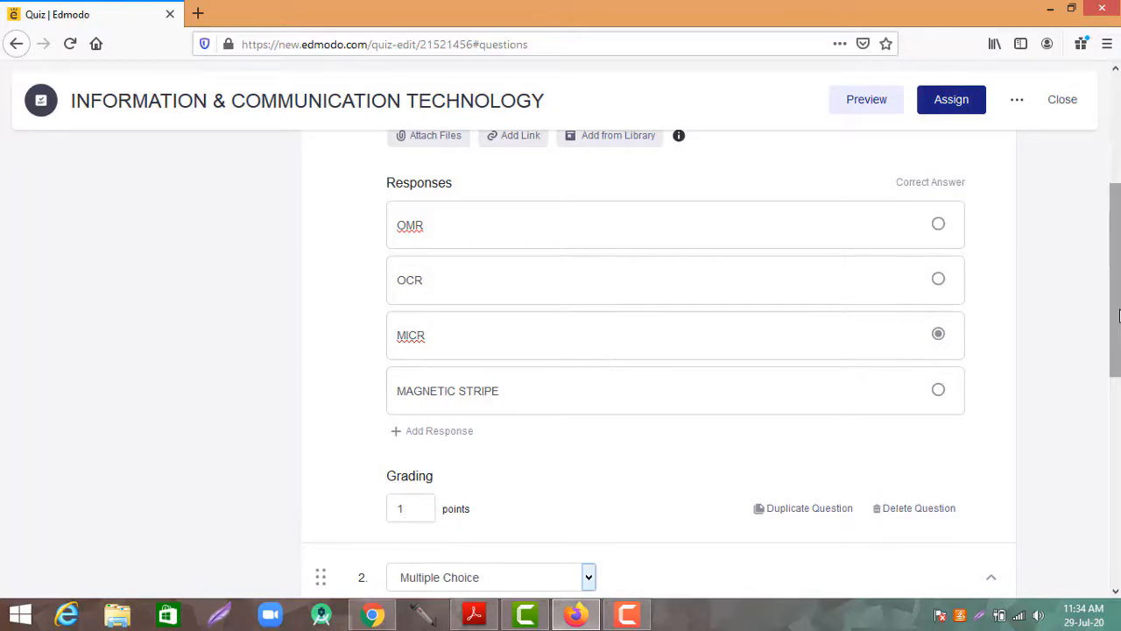
scroll(1118, 391, "down", 4)
scroll(1118, 392, "down", 3)
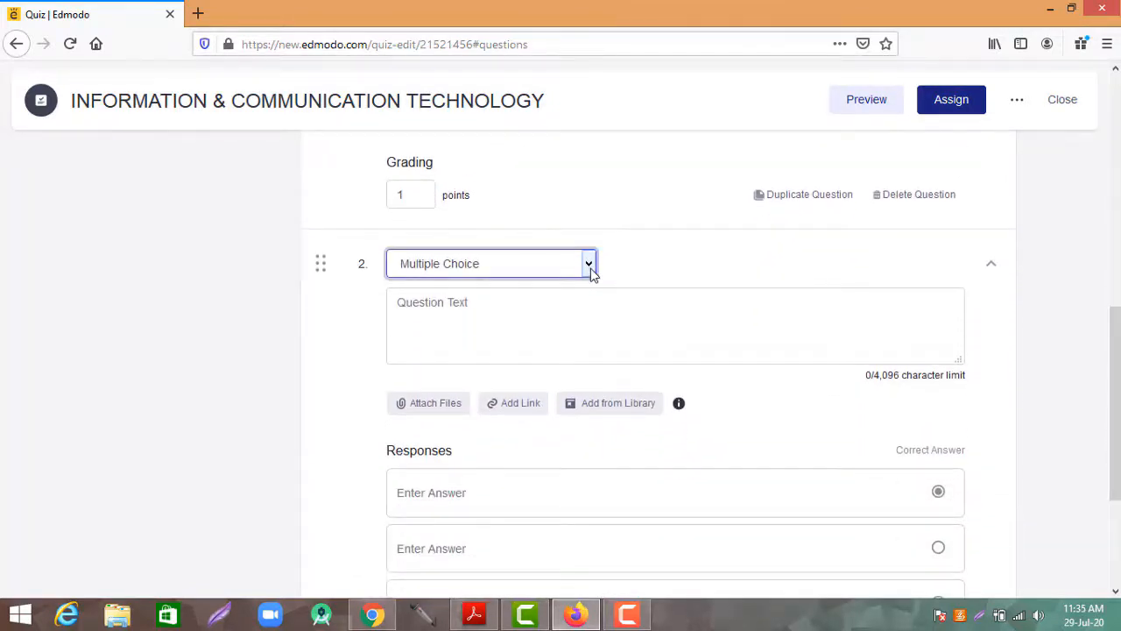
left_click(590, 268)
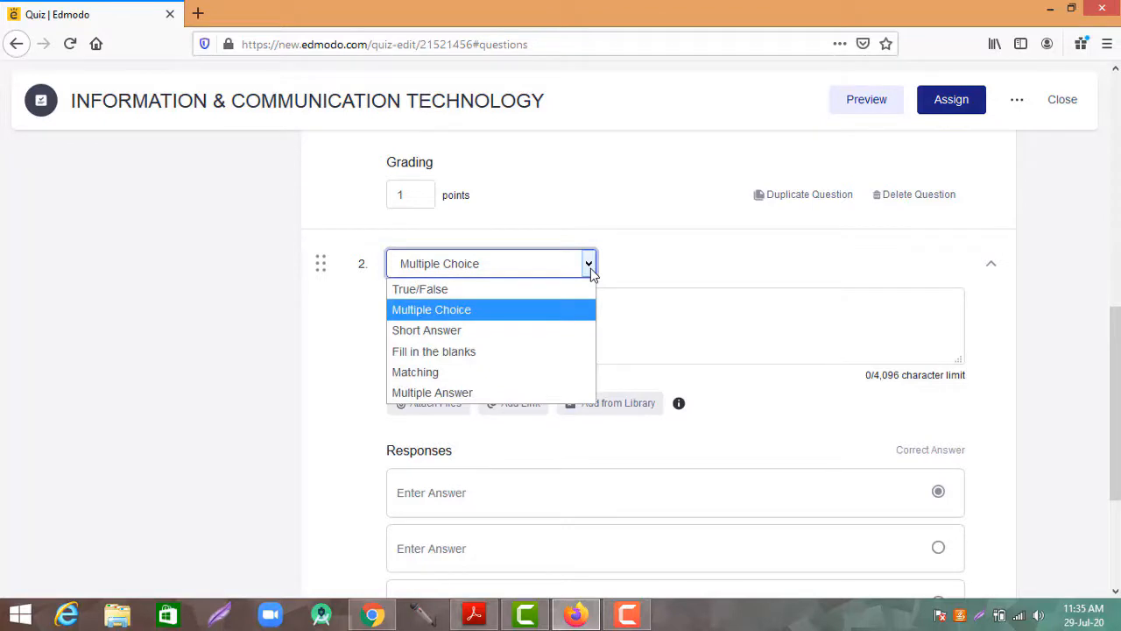
left_click(440, 299)
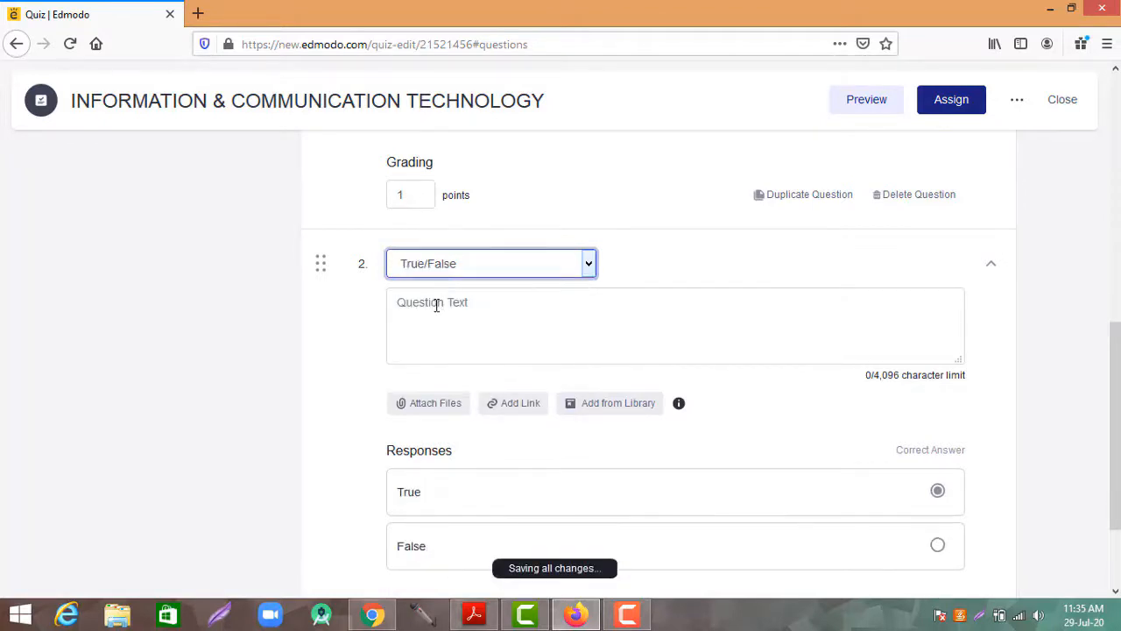
left_click(435, 306)
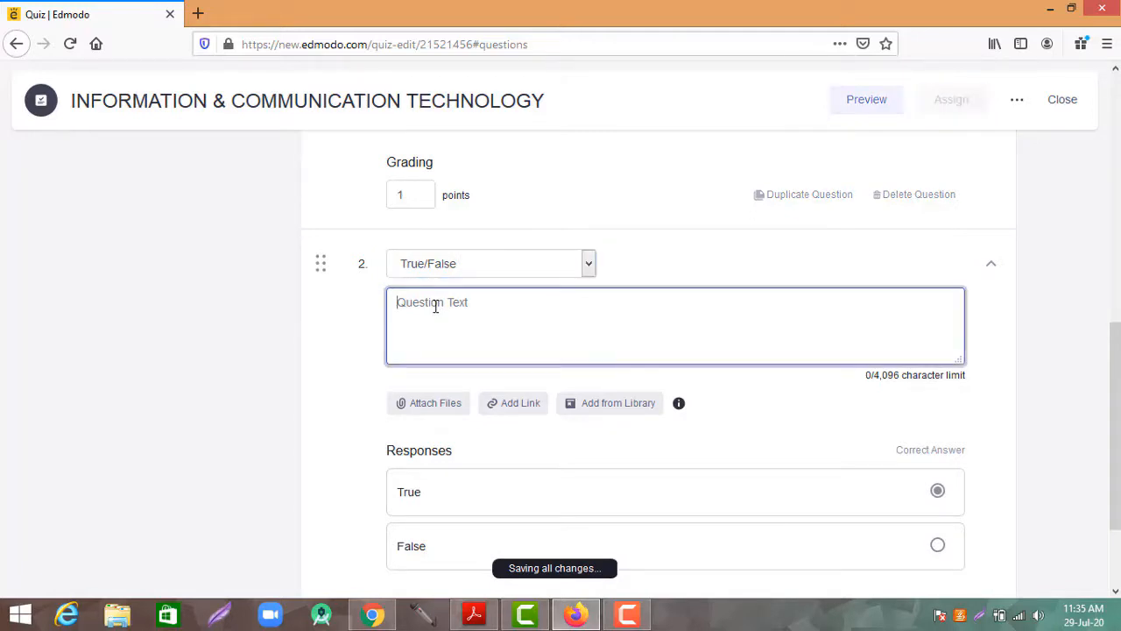
type("The Router connects two LANs")
Add a third question of the Fill in the blanks type with the text "A Compiler is an example of _ software"
scroll(674, 316, "down", 2)
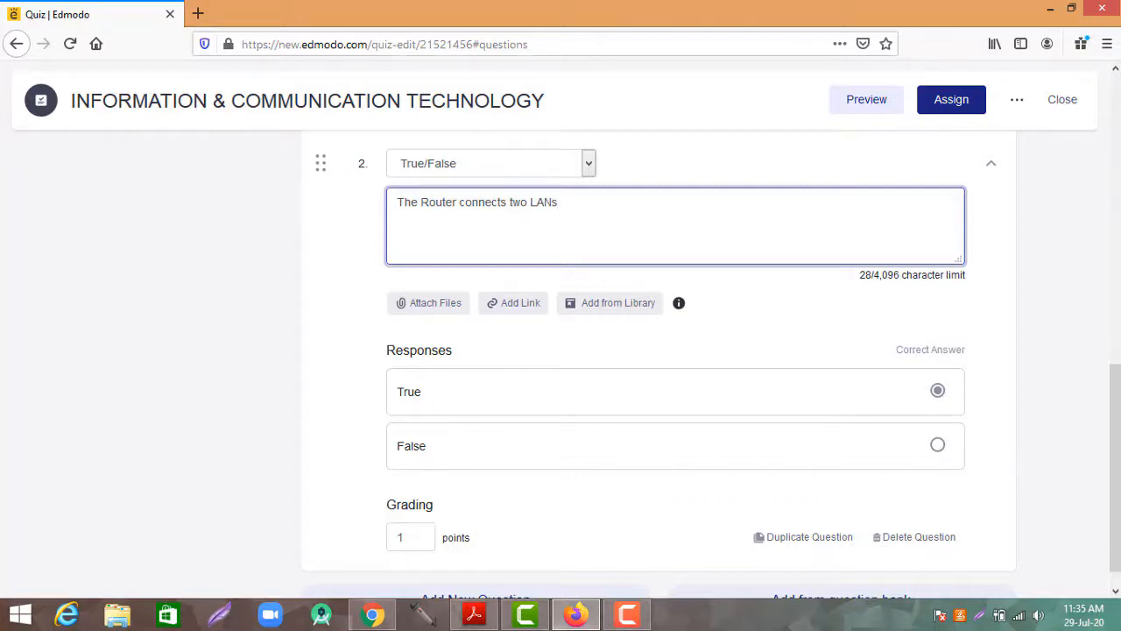
left_click_drag(1118, 401, 1118, 444)
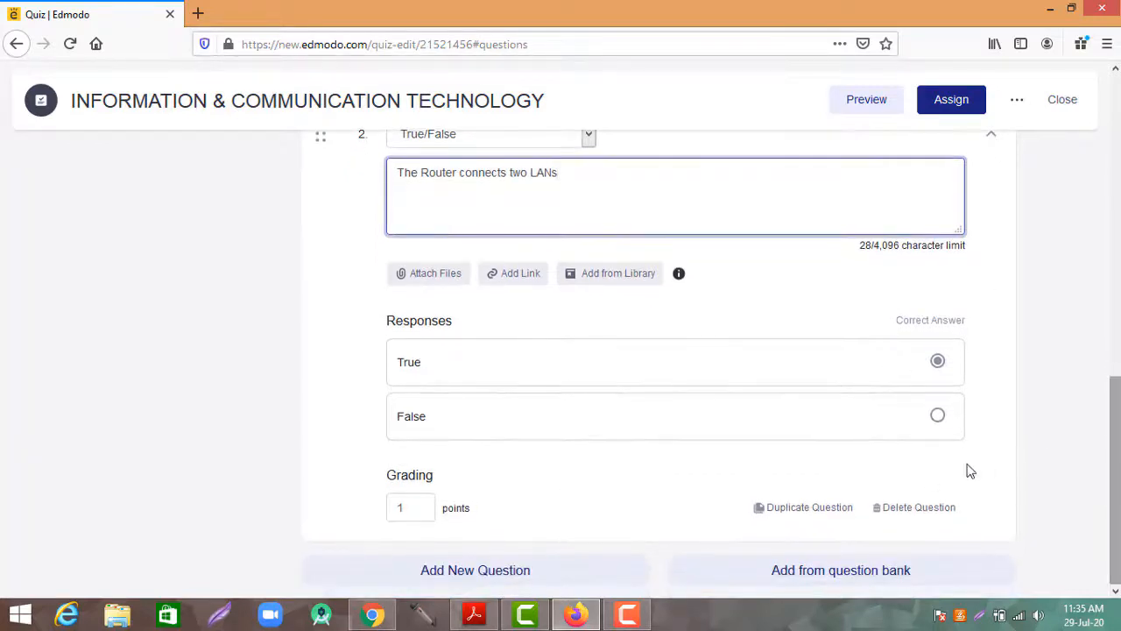
left_click(503, 579)
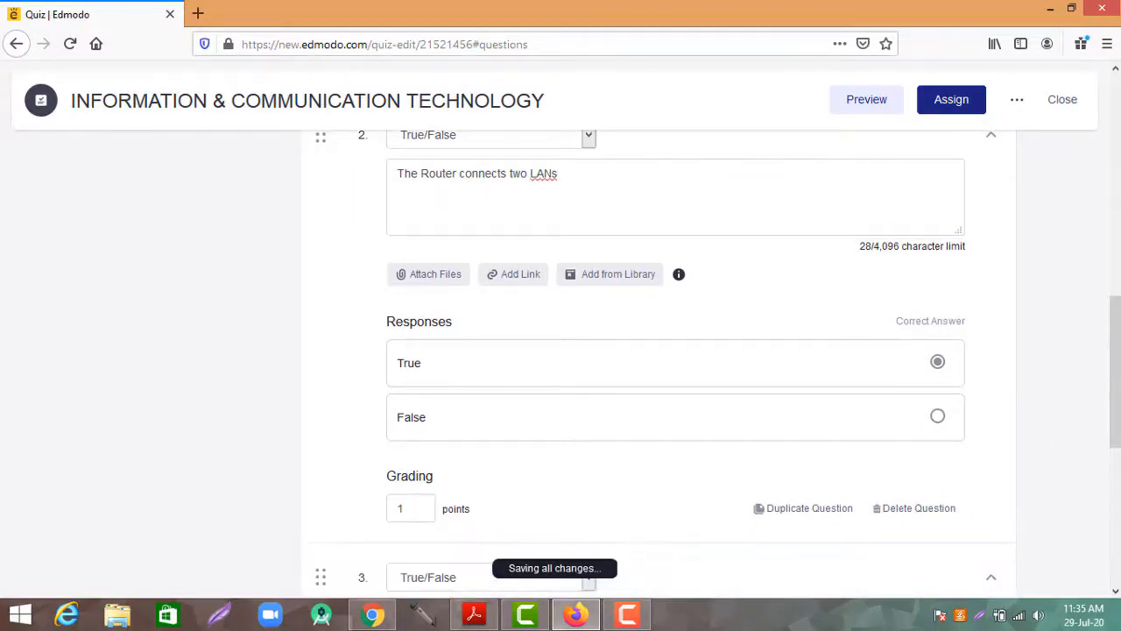
scroll(790, 328, "down", 5)
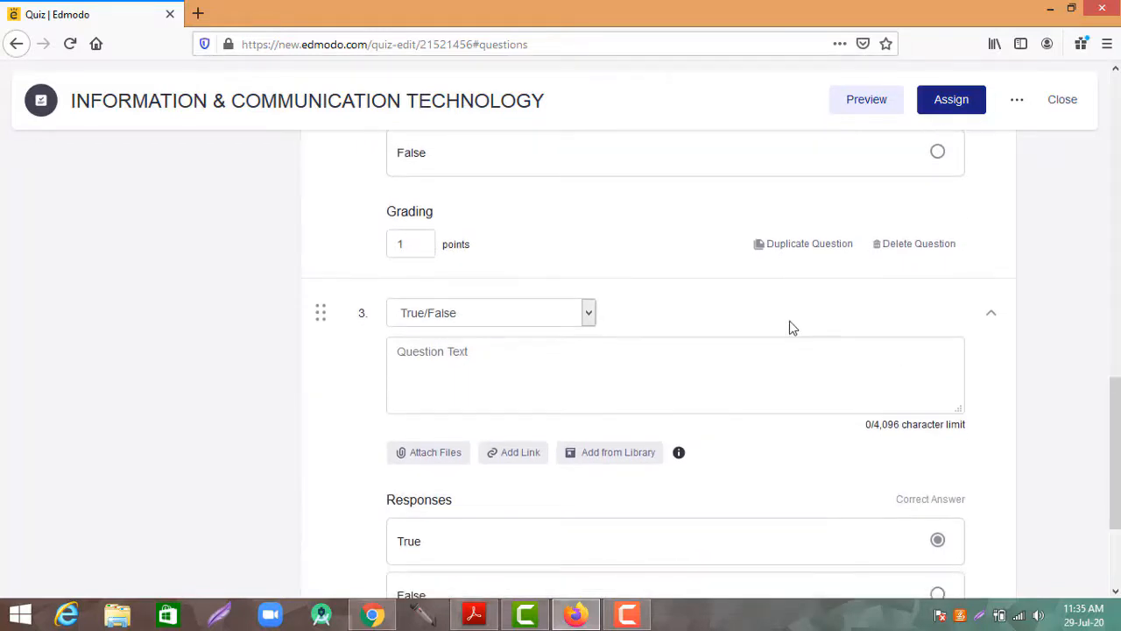
left_click(587, 317)
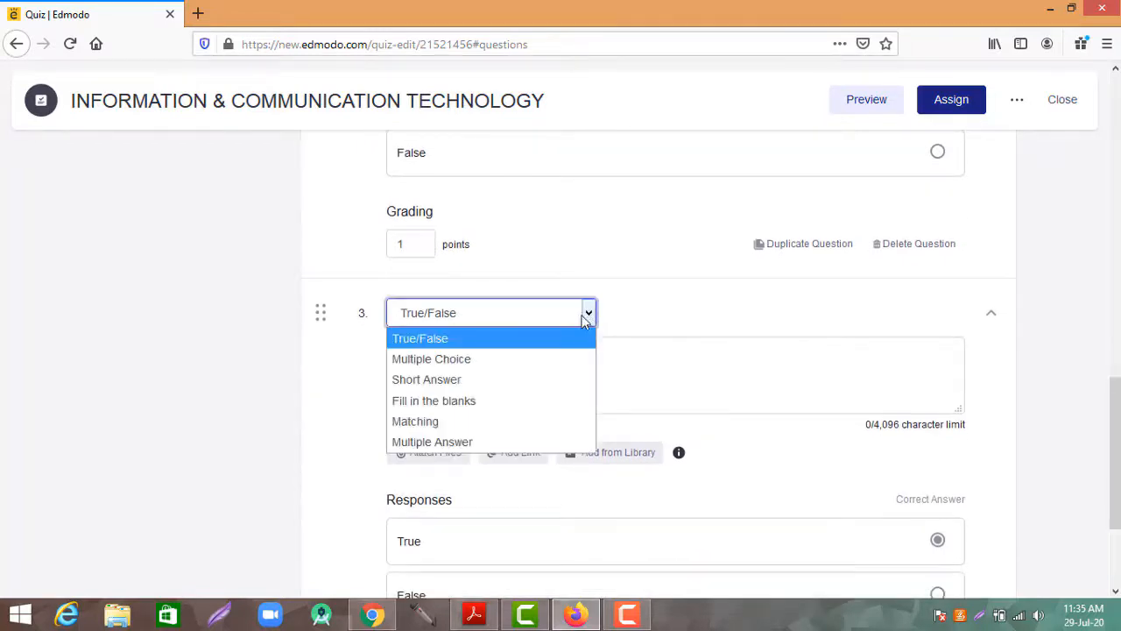
left_click(448, 402)
left_click(436, 358)
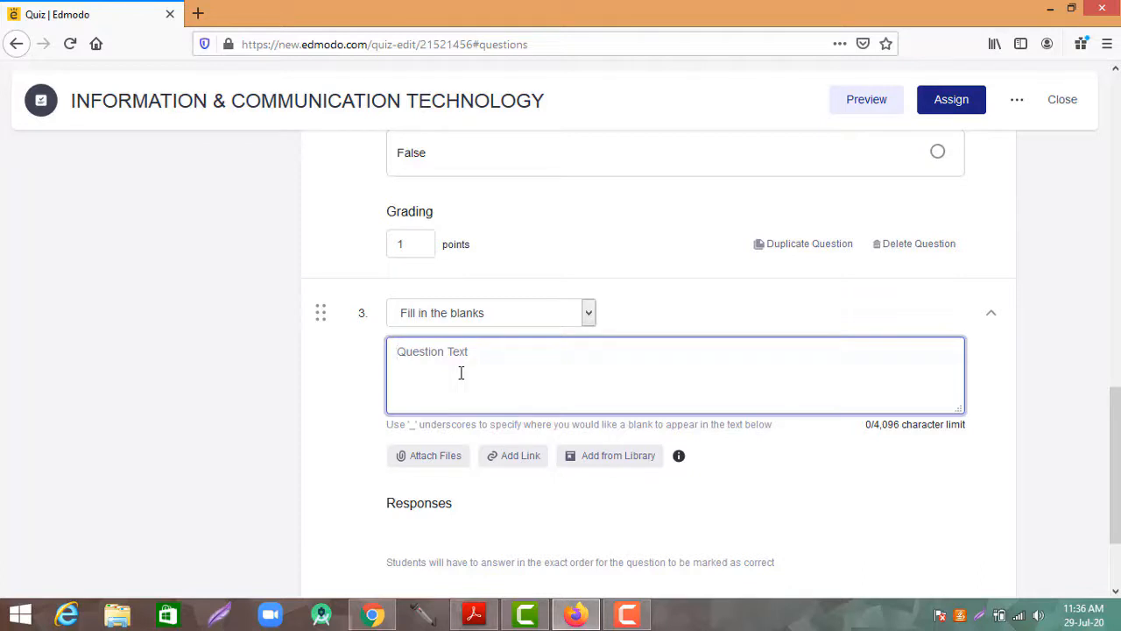
type("A Compiler is an example of _ software")
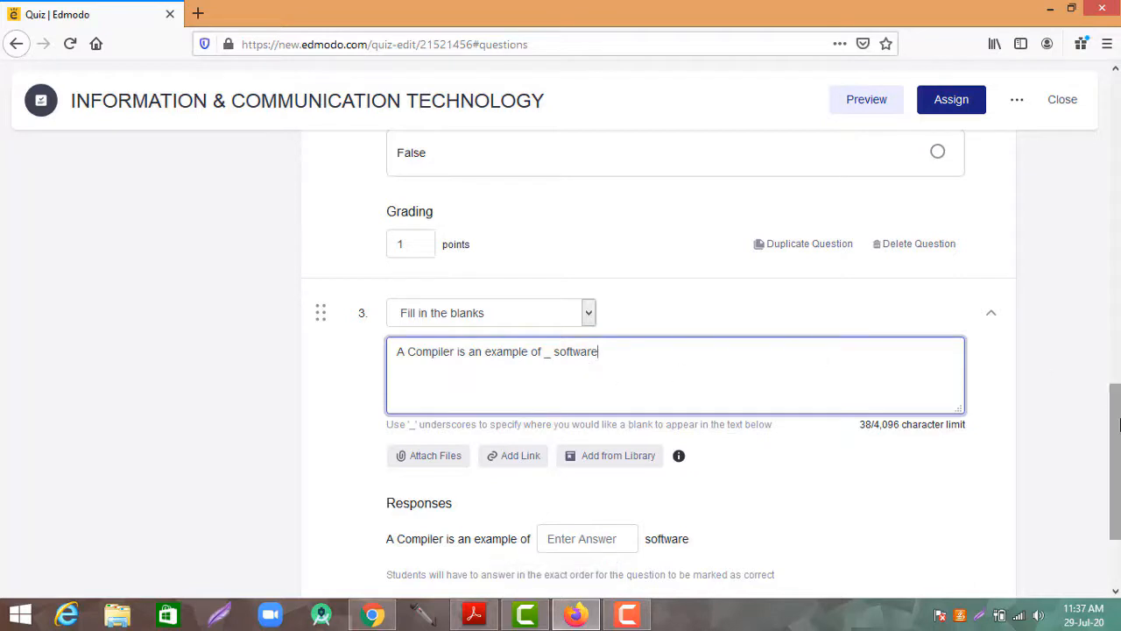
Enter "system" as the correct answer for the blank in question 3
scroll(1119, 429, "down", 2)
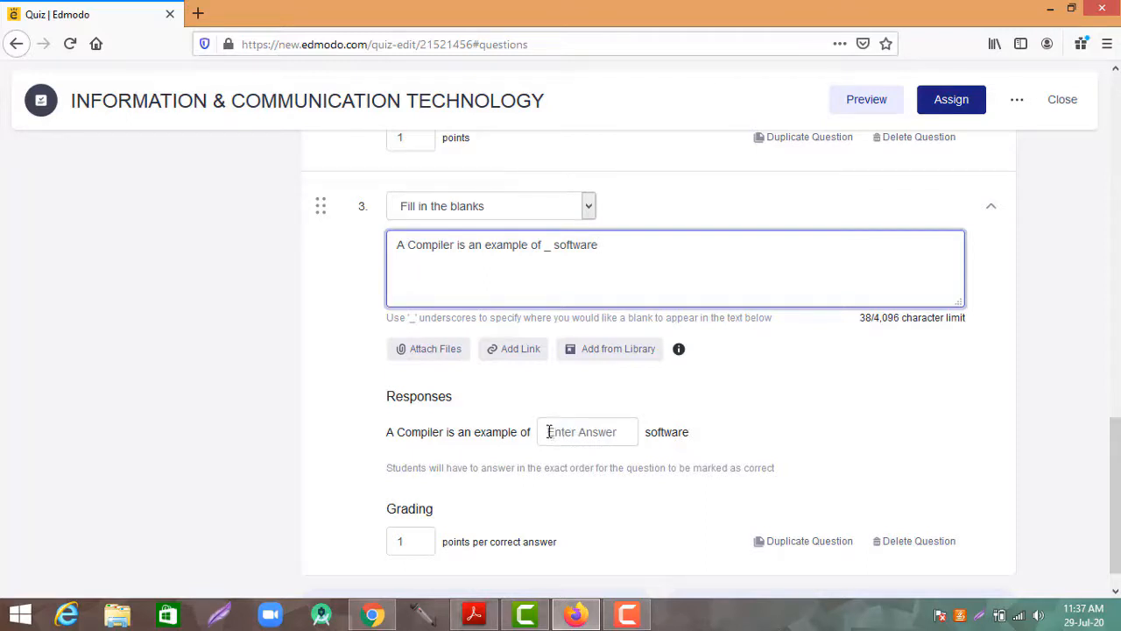
left_click(549, 431)
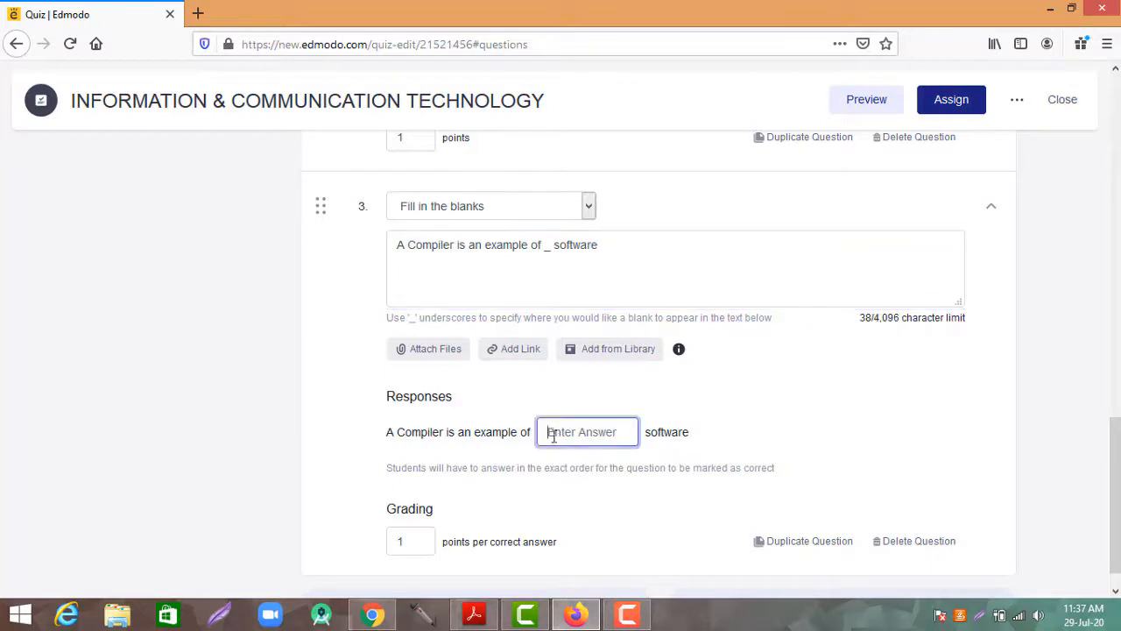
type("system")
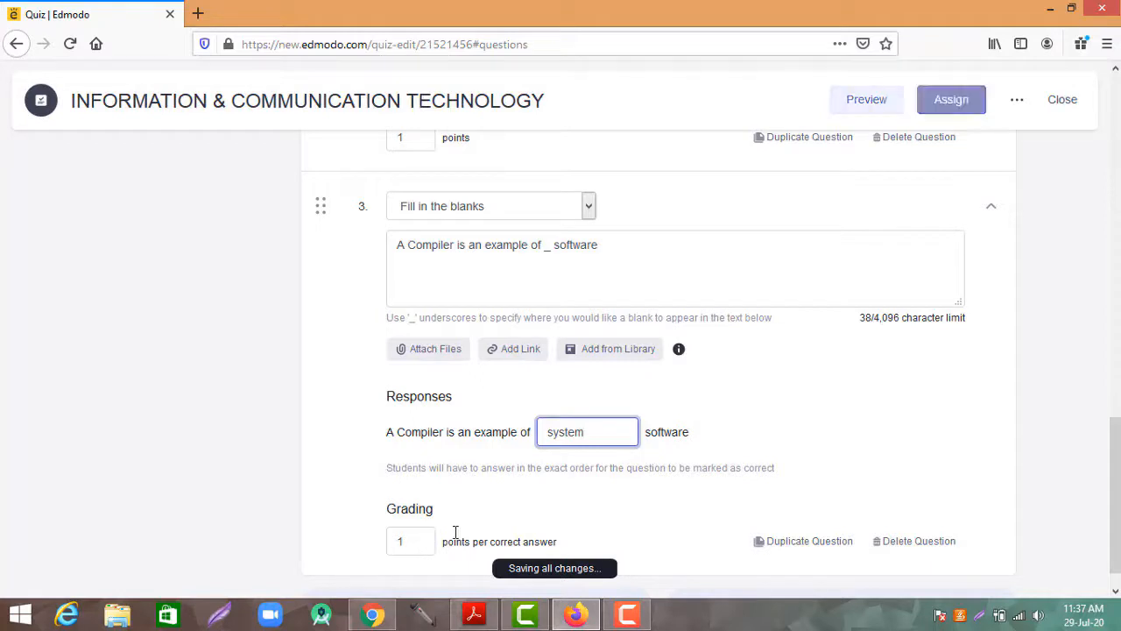
Add a fourth Fill in the blanks question with the text "A _ line interface is an example of an operating system."
scroll(1113, 454, "down", 1)
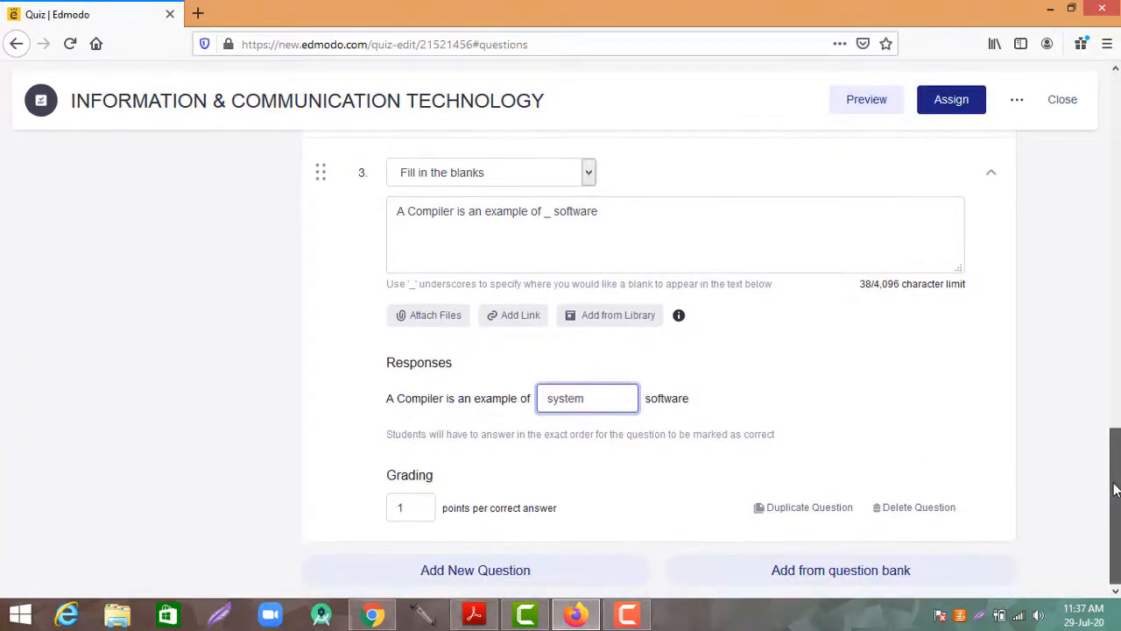
left_click(496, 574)
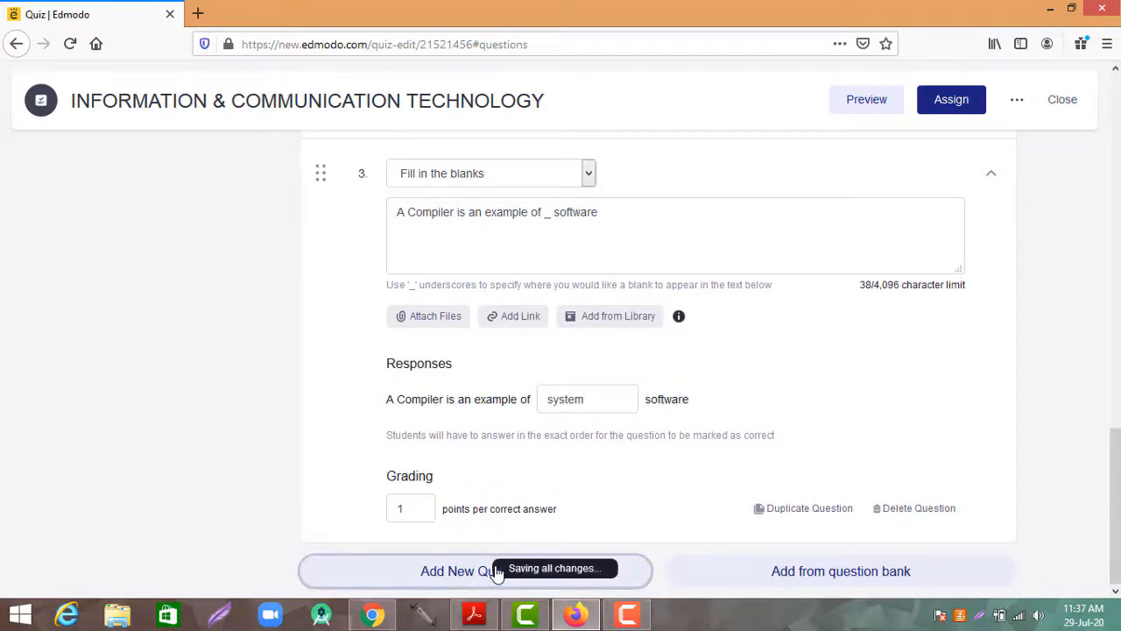
scroll(1116, 443, "down", 3)
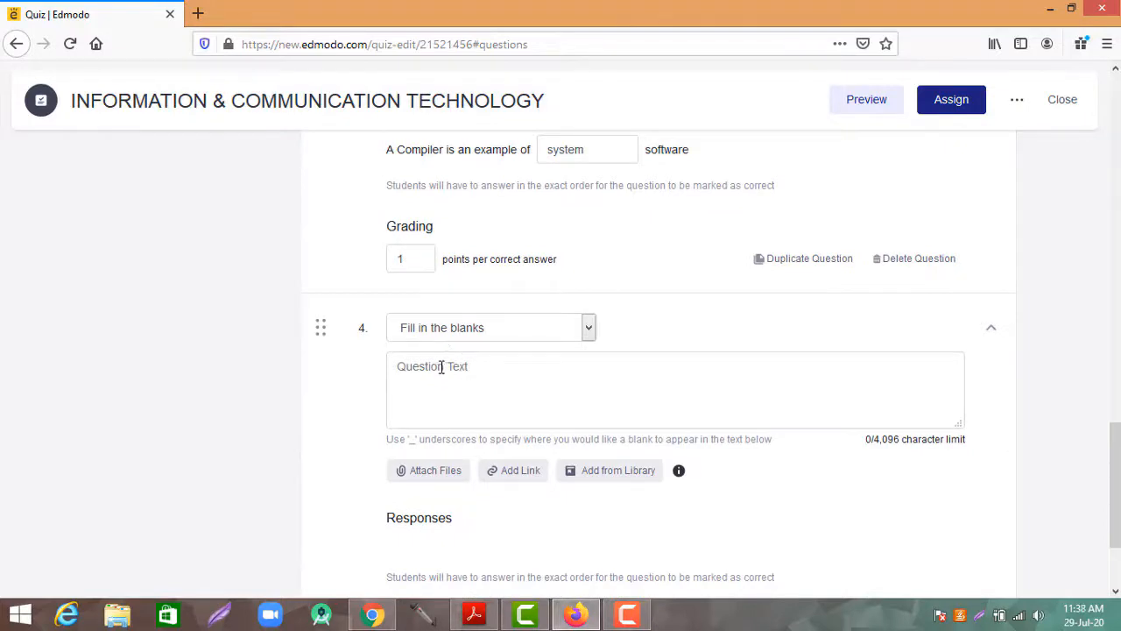
left_click(443, 366)
type("A _ line interface is an example of an operating system.")
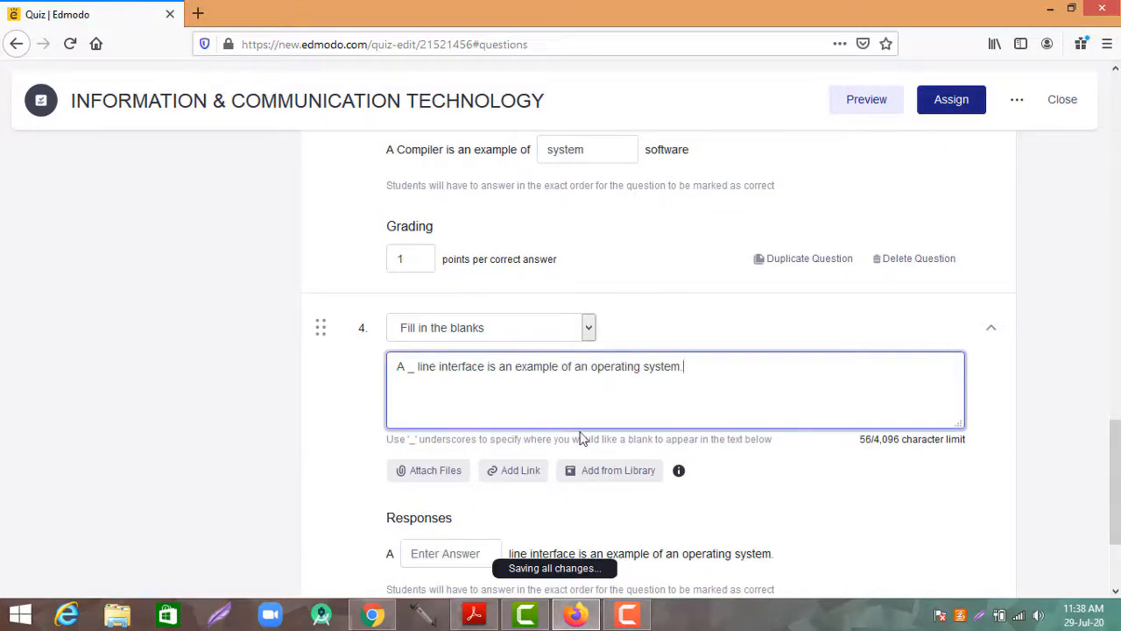
Enter "command" as the correct answer for the blank in question 4
scroll(1047, 491, "down", 3)
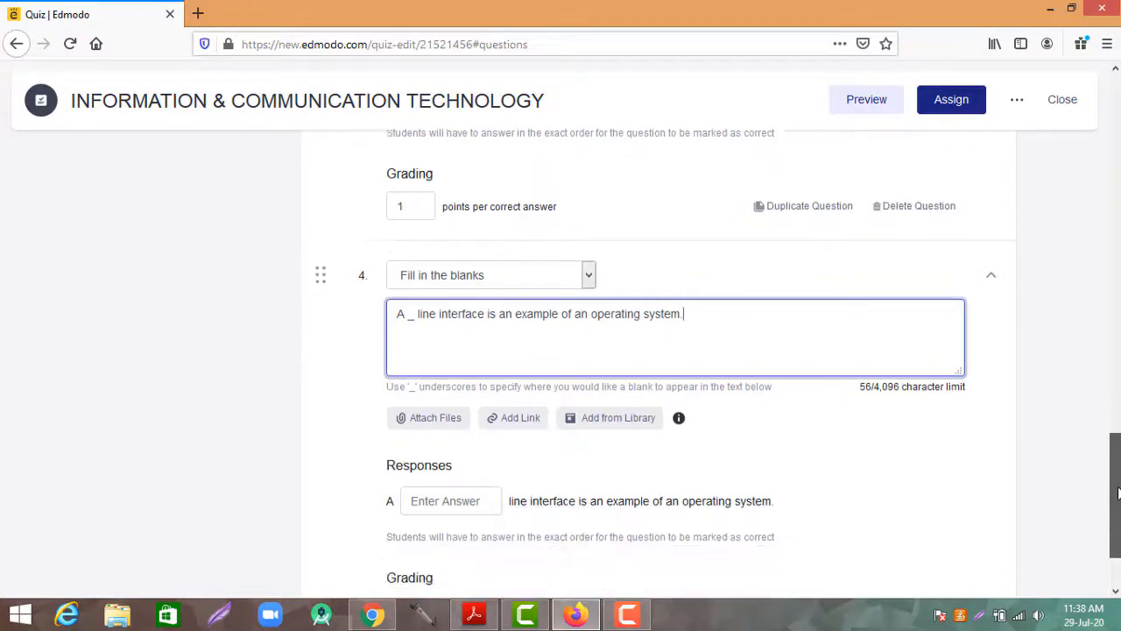
left_click(443, 436)
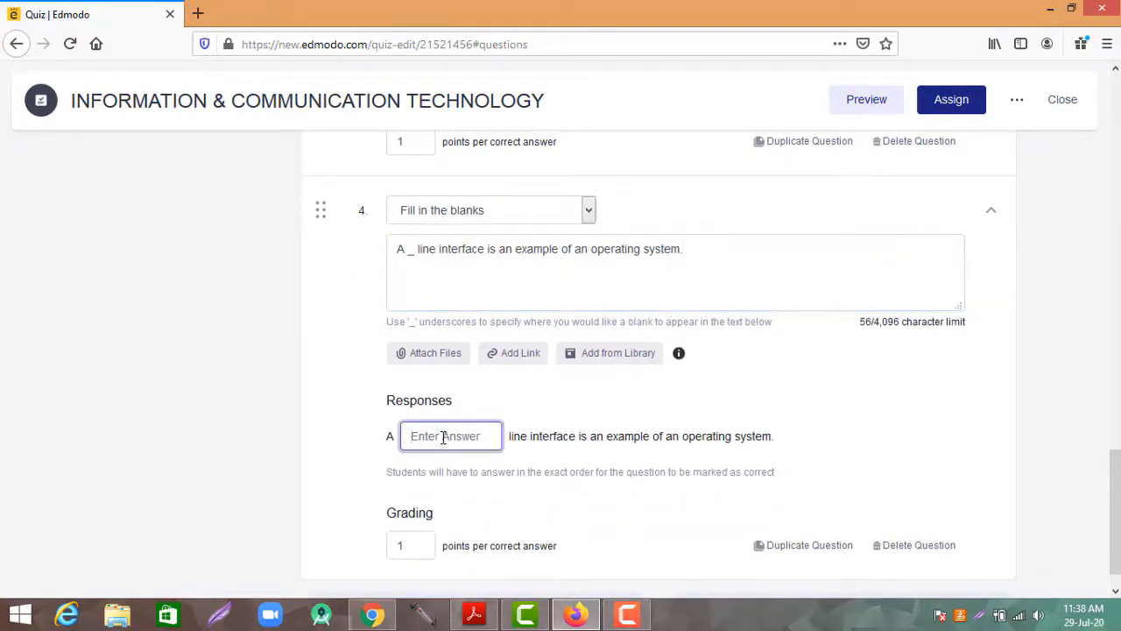
type("command")
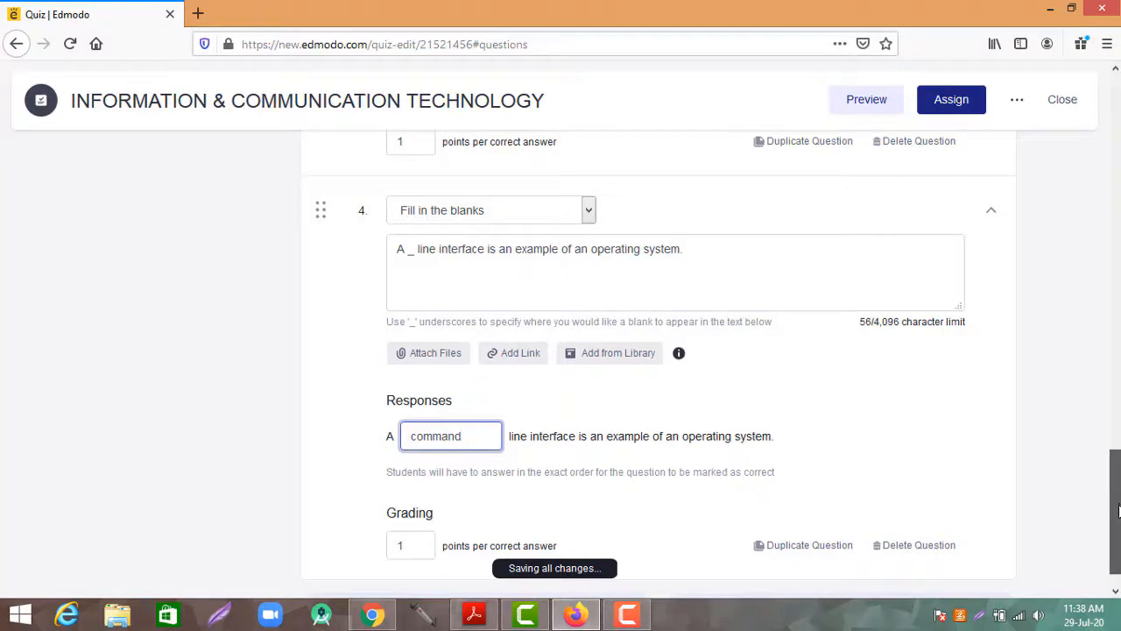
Add a fifth question of the Short Answer type with the text "Programming code which maliciously deletes files"
scroll(499, 534, "down", 1)
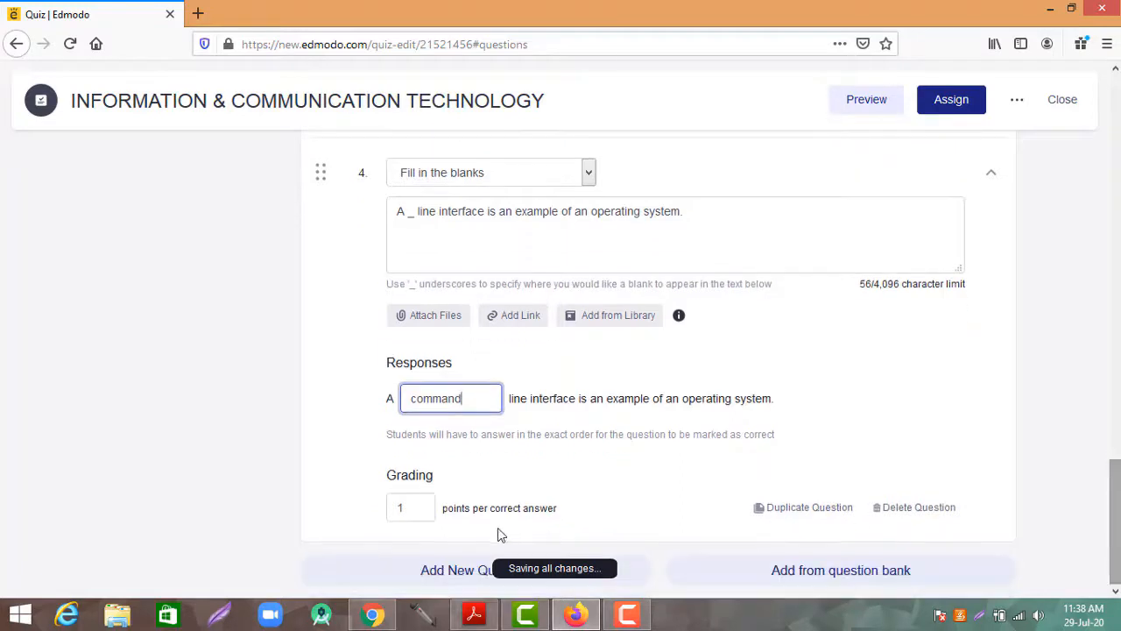
left_click(440, 571)
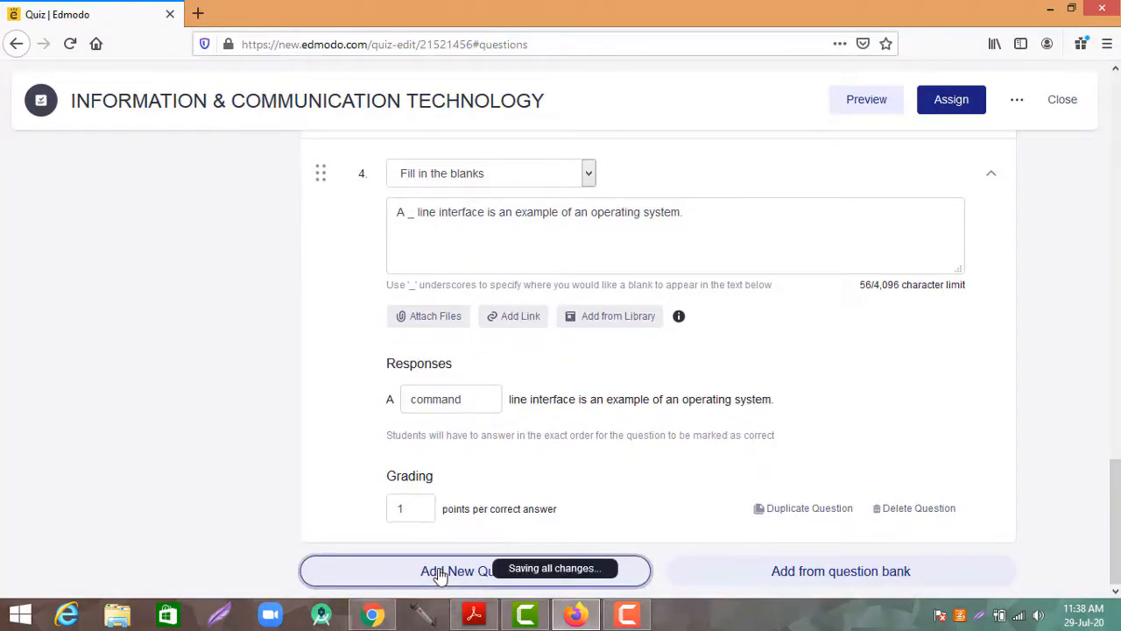
left_click_drag(1115, 456, 1115, 520)
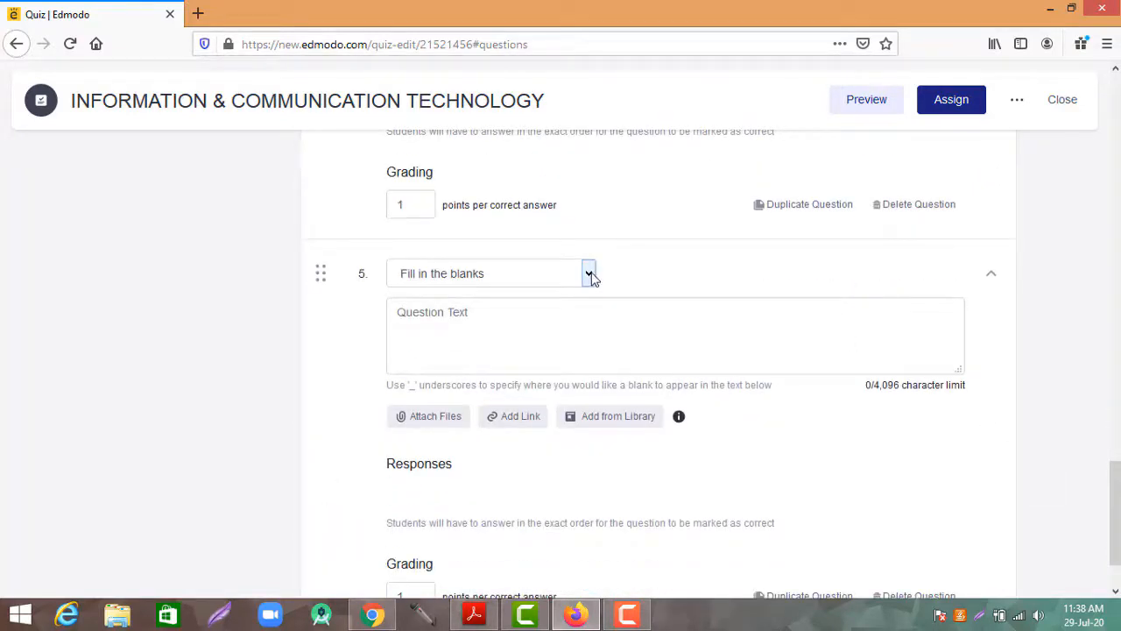
left_click(589, 275)
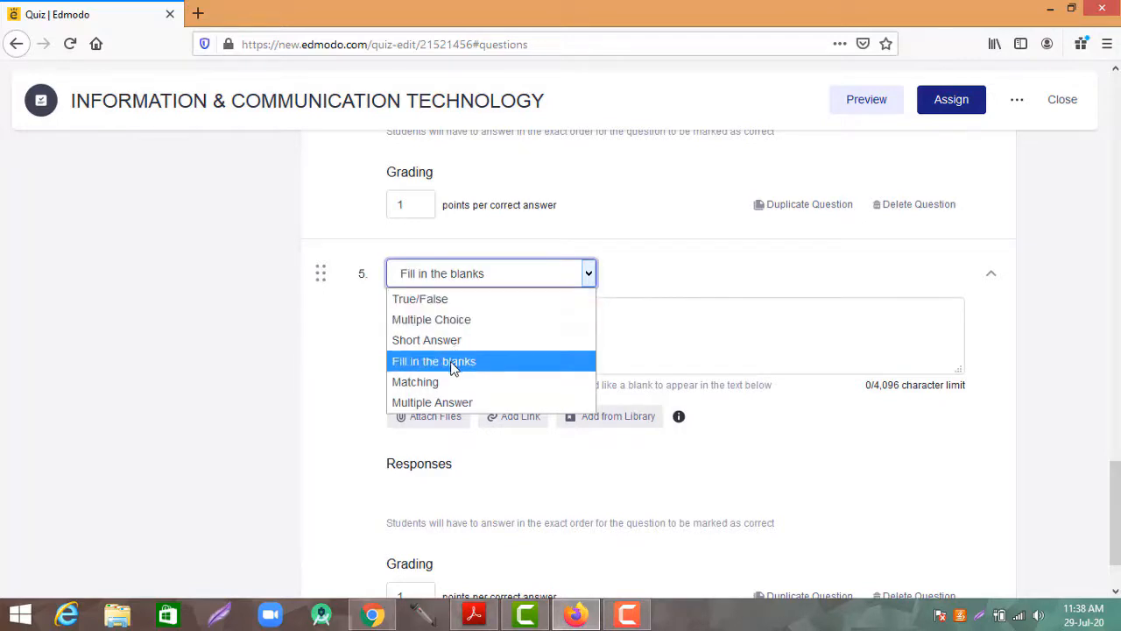
left_click(435, 339)
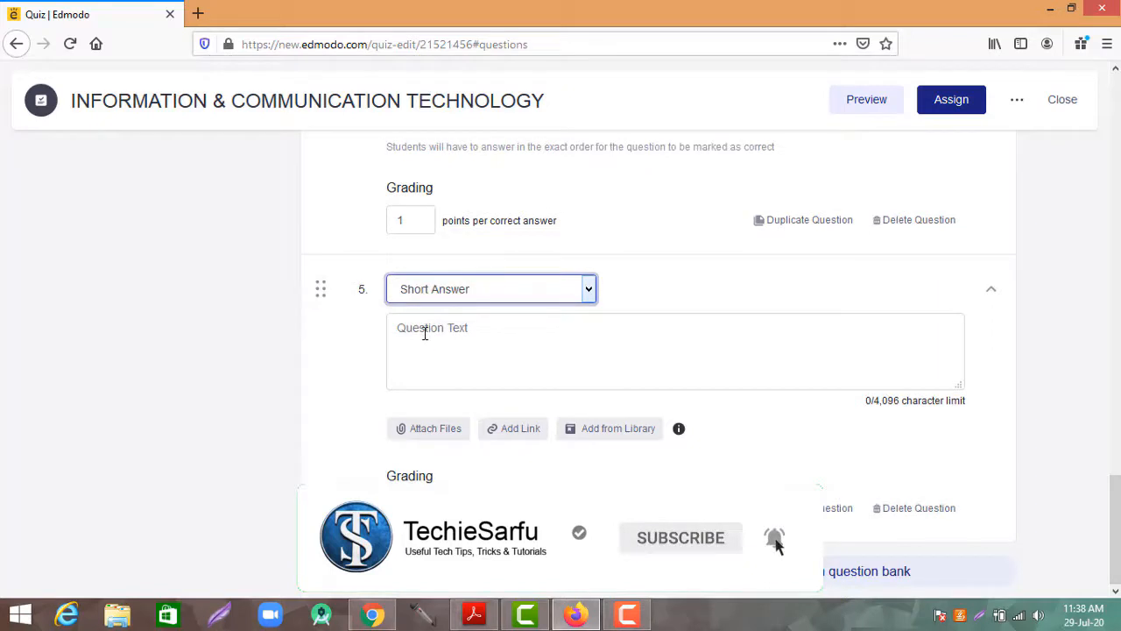
left_click(424, 331)
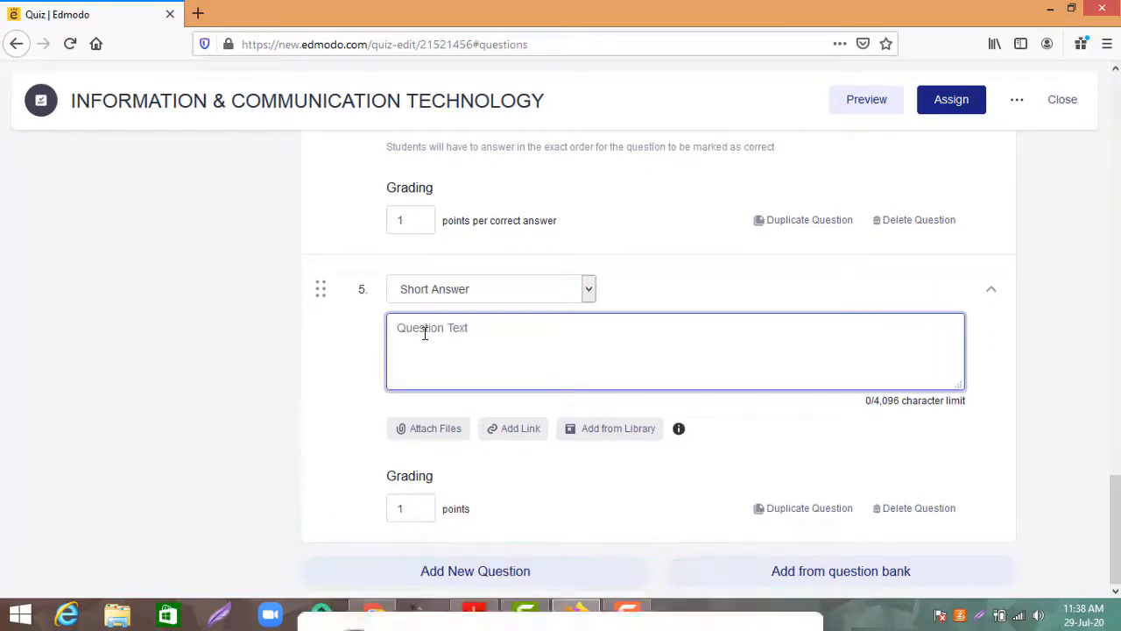
type("Programming code which maliciously deletes files")
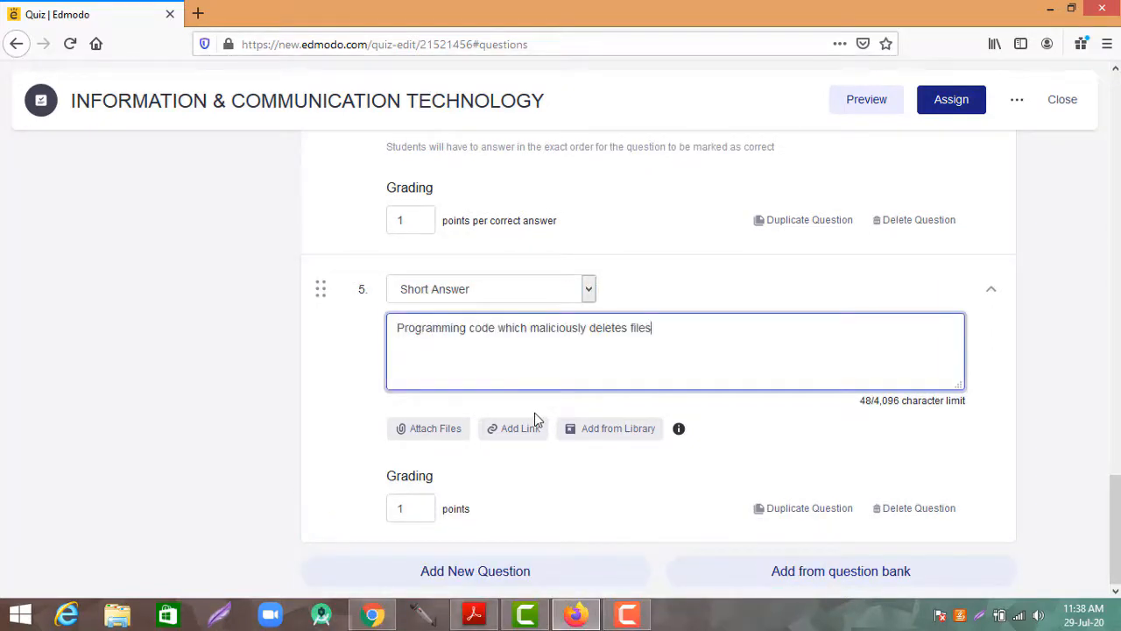